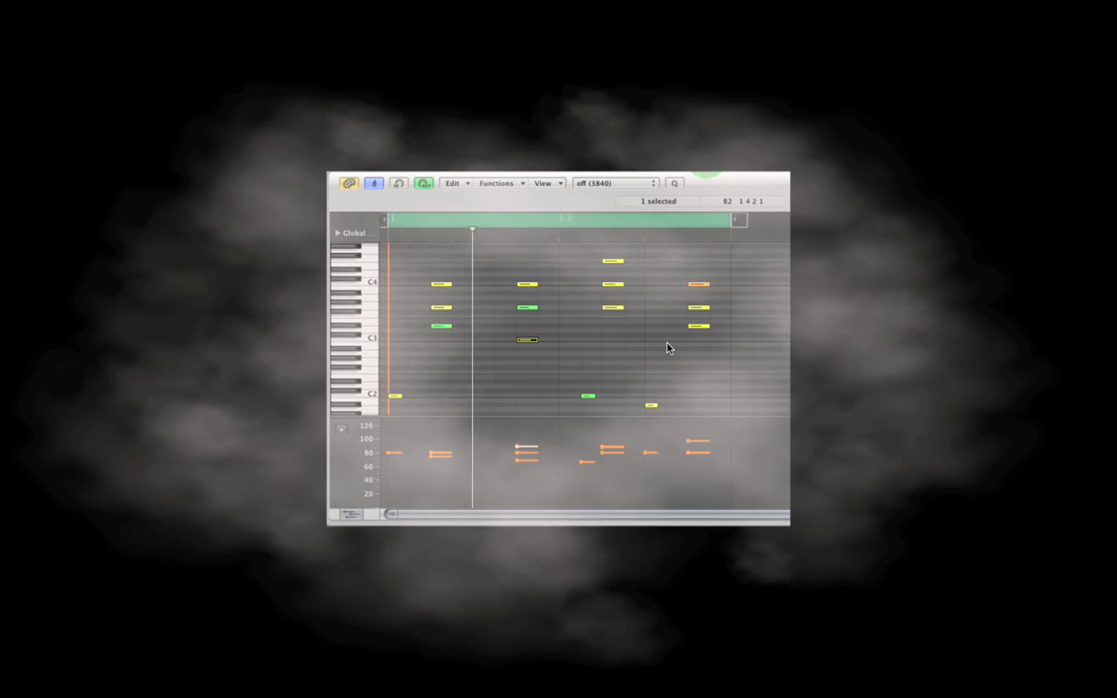
Step: Open project new_logic_end_of_chapter_1 to show its EVP88 track with two regions in the Arrange window
click(660, 344)
drag(526, 340, 526, 310)
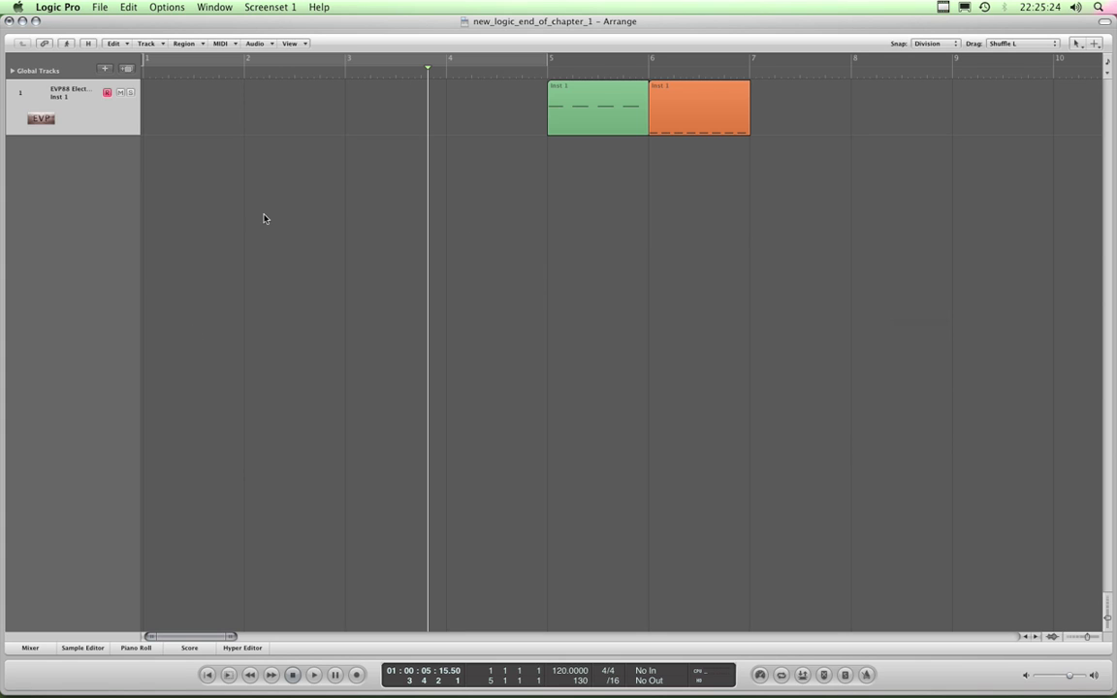
Step: Browse File > Project Settings, then reveal the Logic Pro menu's Preferences submenu of categories
click(653, 244)
click(178, 284)
click(60, 10)
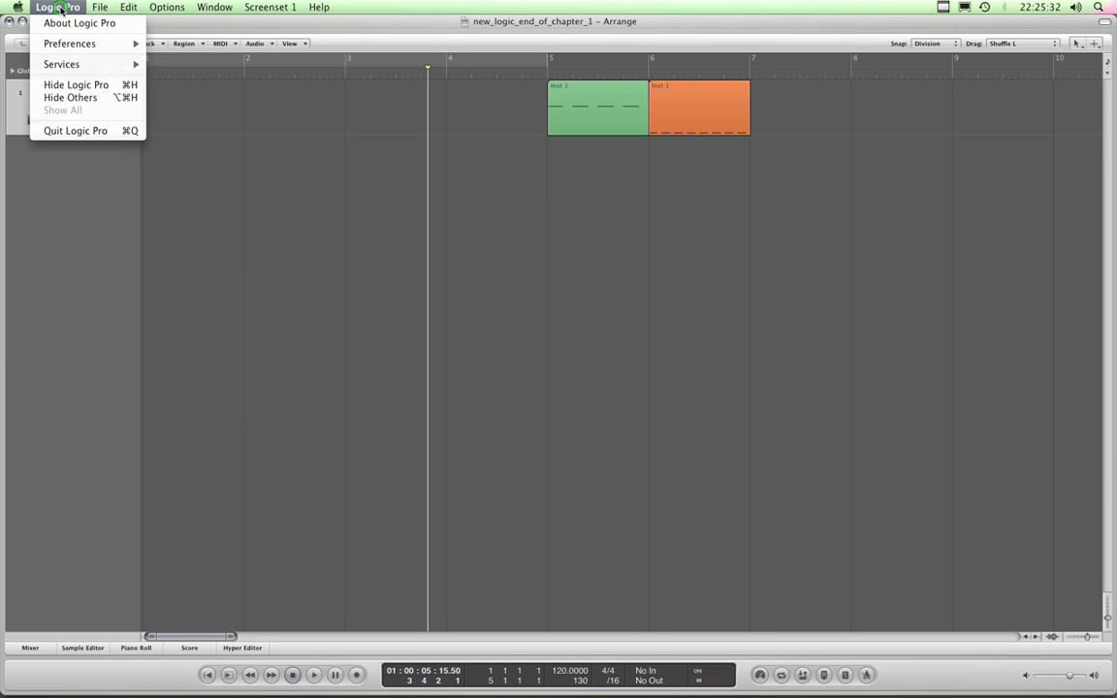
mouse_move(73, 46)
mouse_move(101, 9)
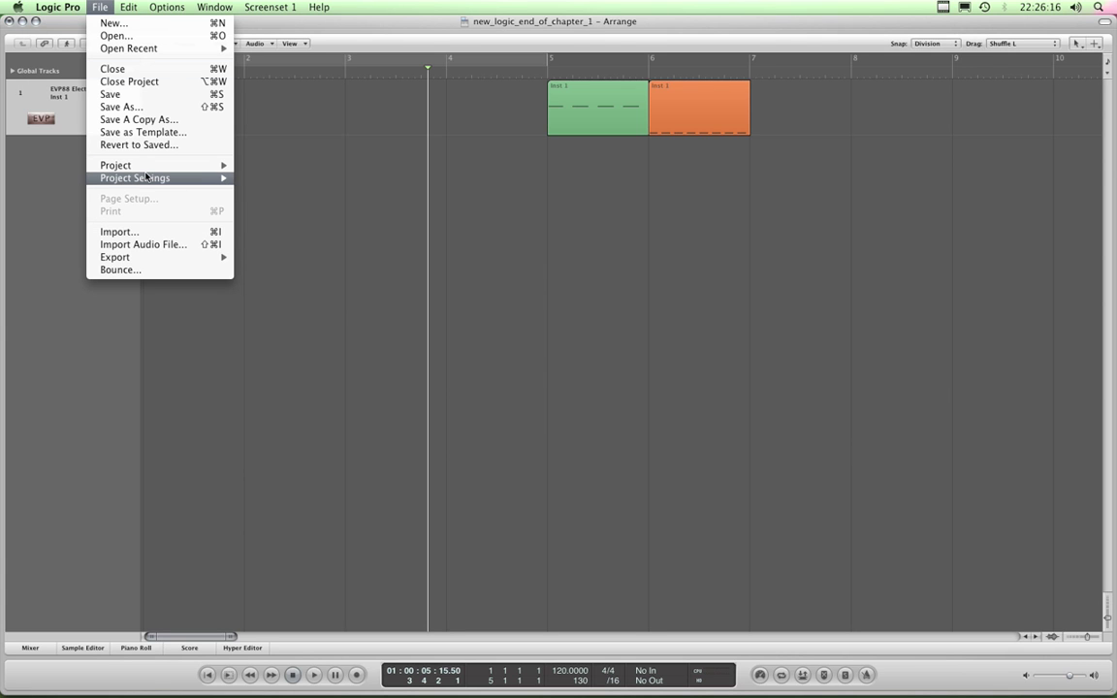
mouse_move(146, 178)
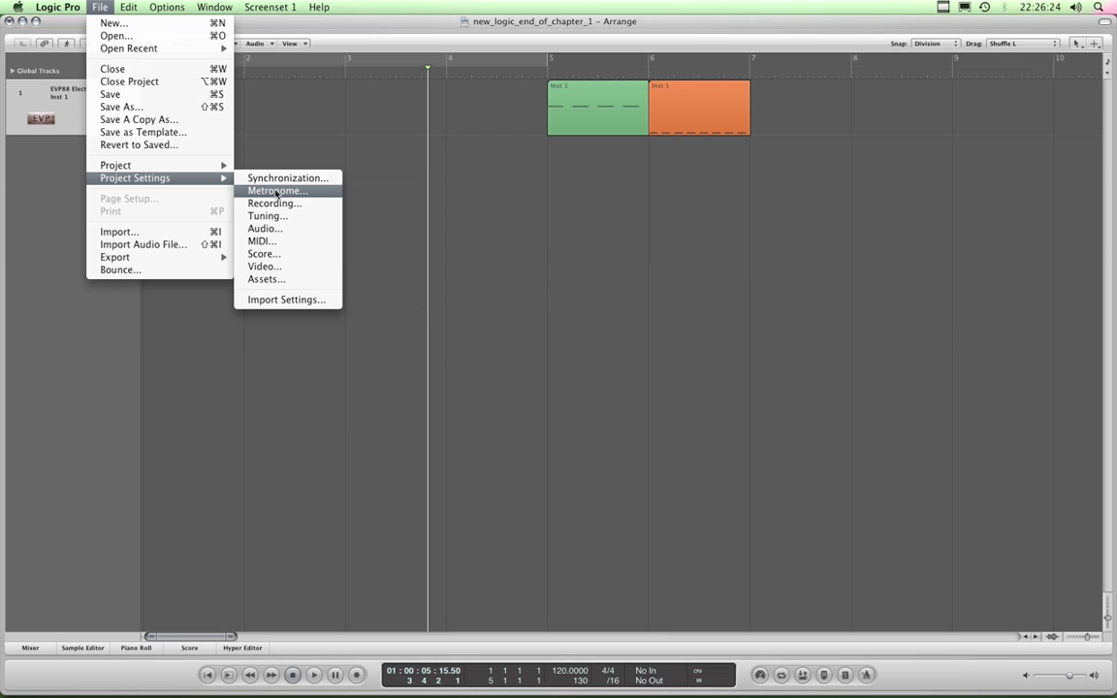
mouse_move(63, 14)
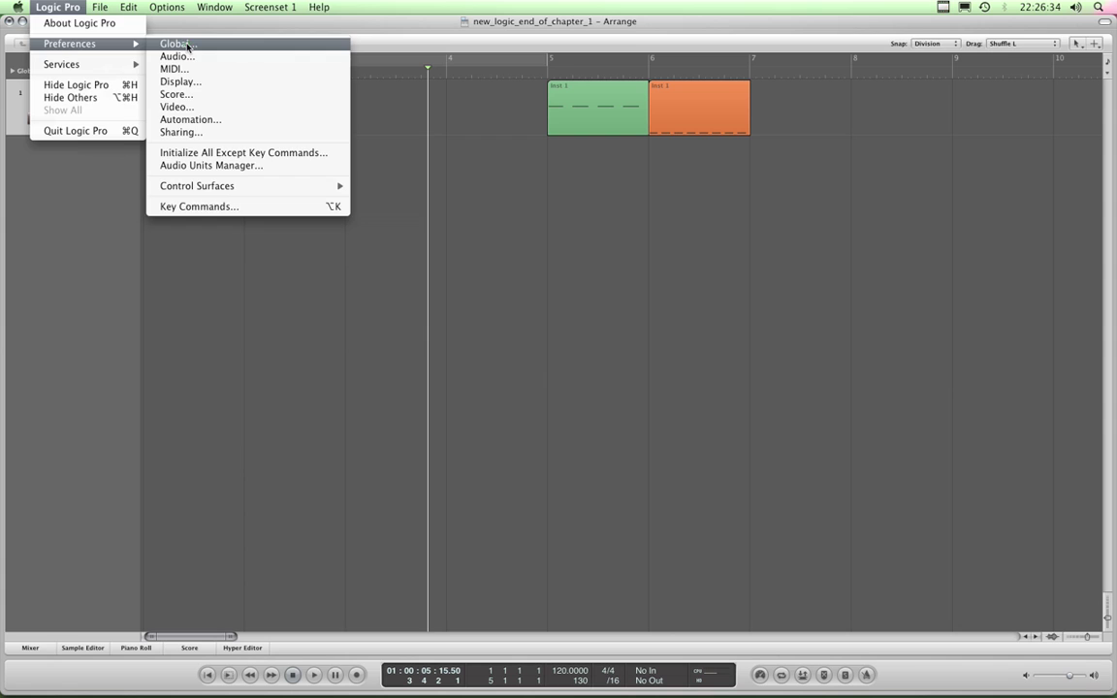
Step: Open Global Preferences and look through the Audio, MIDI, Display, Score and Video panes
click(187, 45)
drag(587, 204, 604, 221)
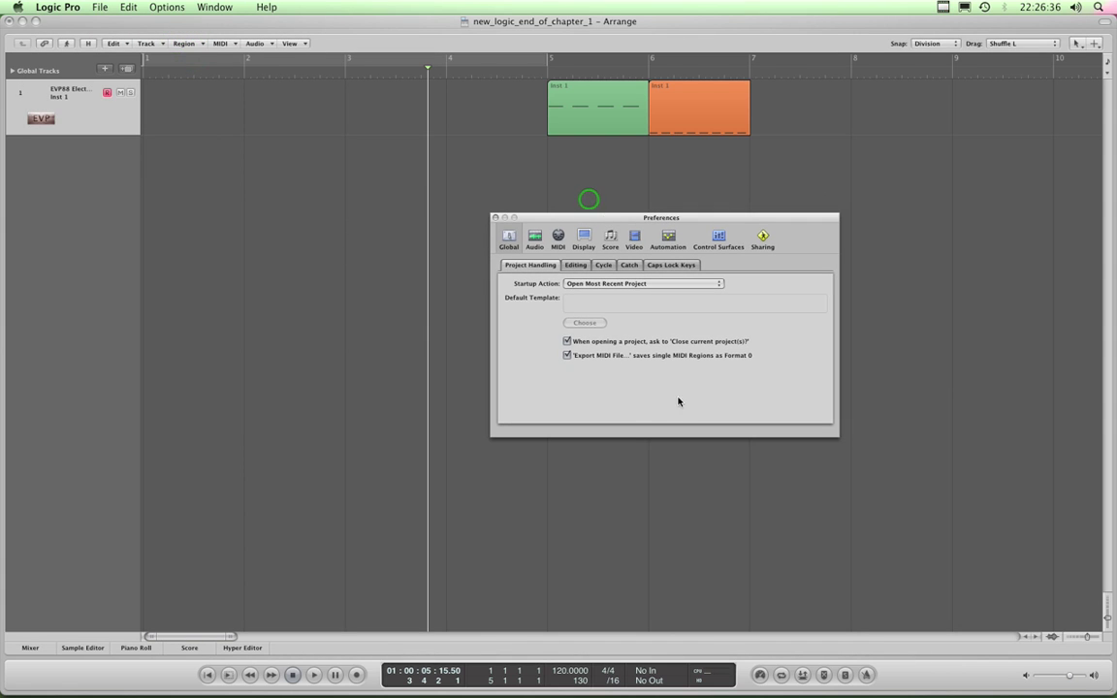
click(534, 238)
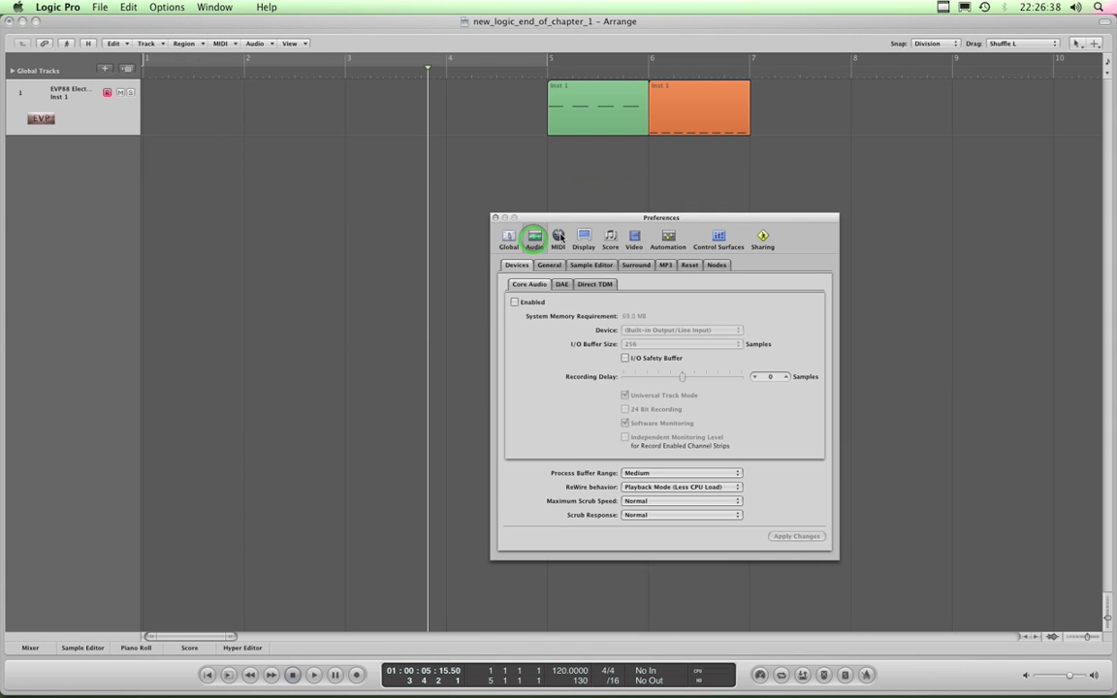
click(559, 237)
click(584, 238)
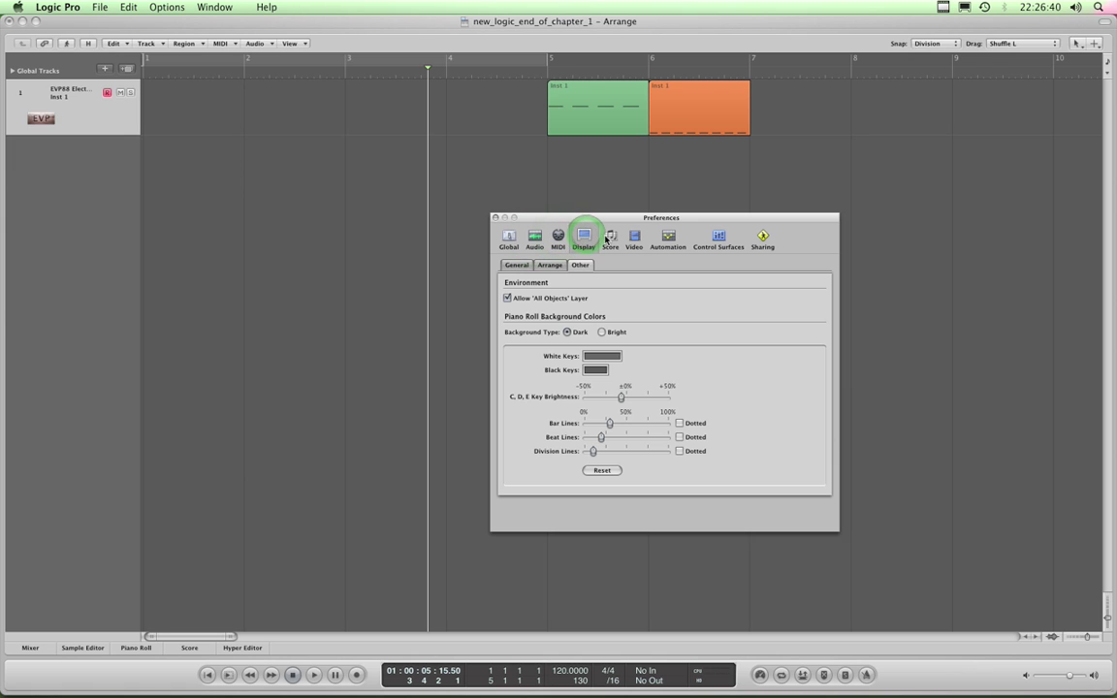
click(609, 237)
click(646, 241)
Step: Look through the Automation, Control Surfaces and Sharing panes, then return to Display
click(668, 239)
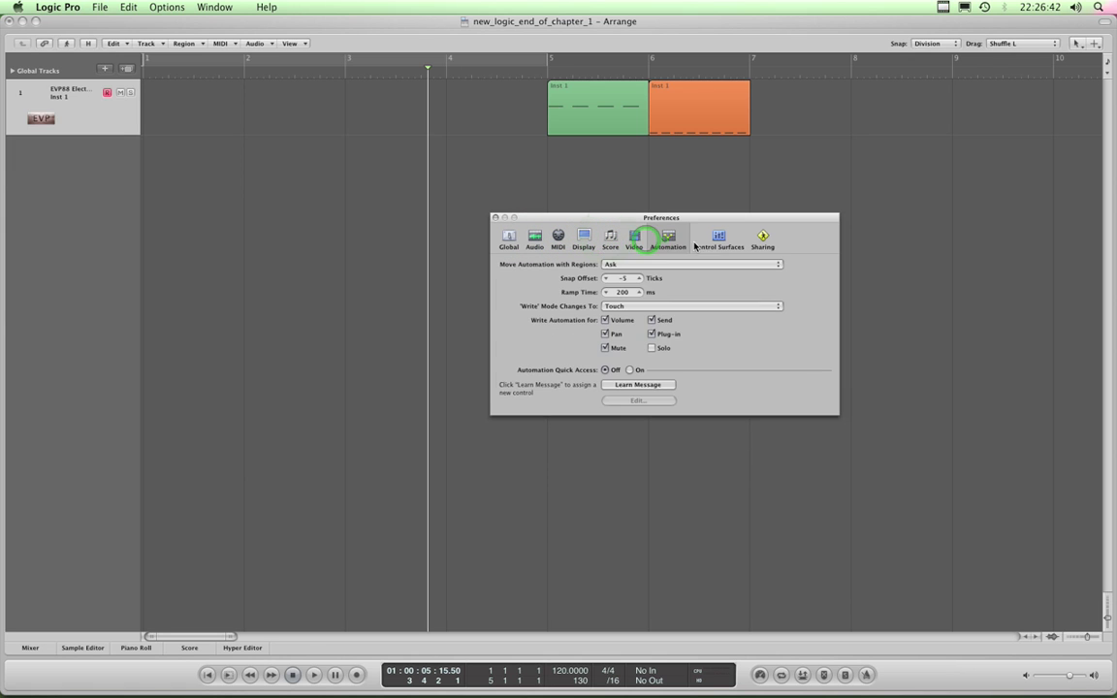
click(718, 238)
click(753, 241)
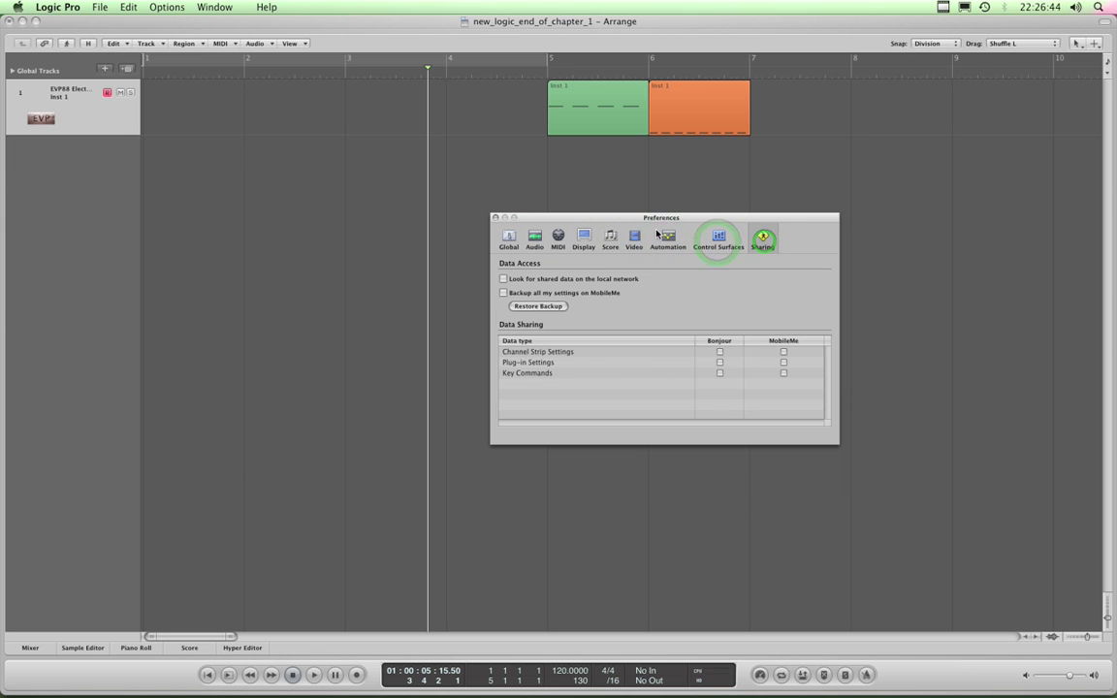
click(624, 217)
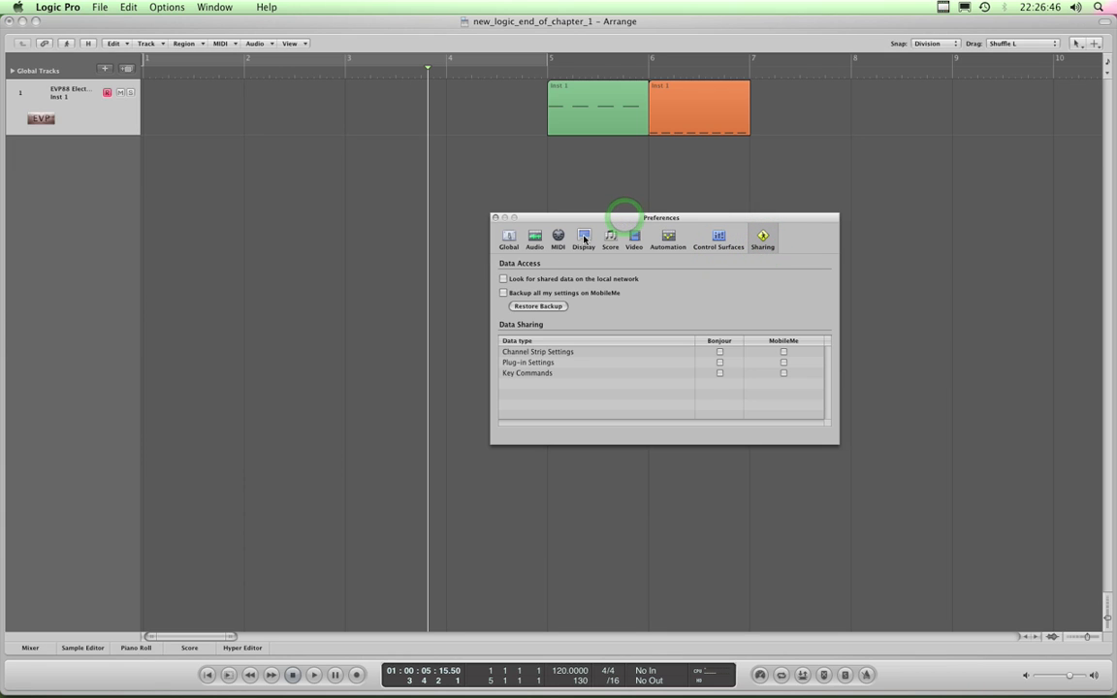
click(584, 238)
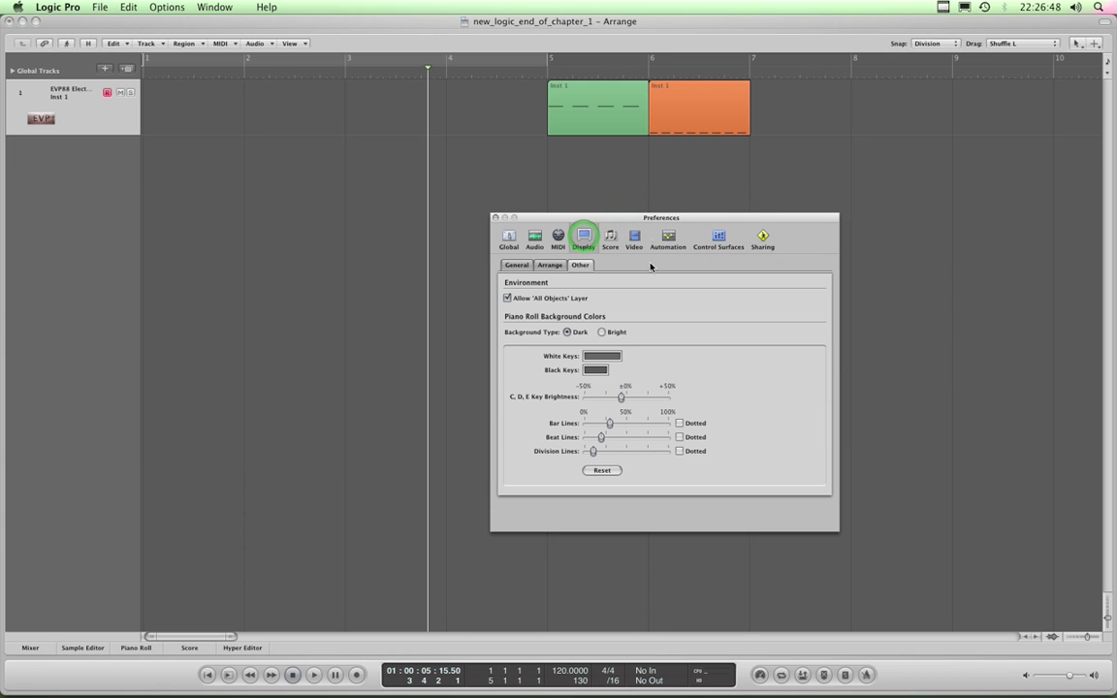
drag(650, 221, 668, 212)
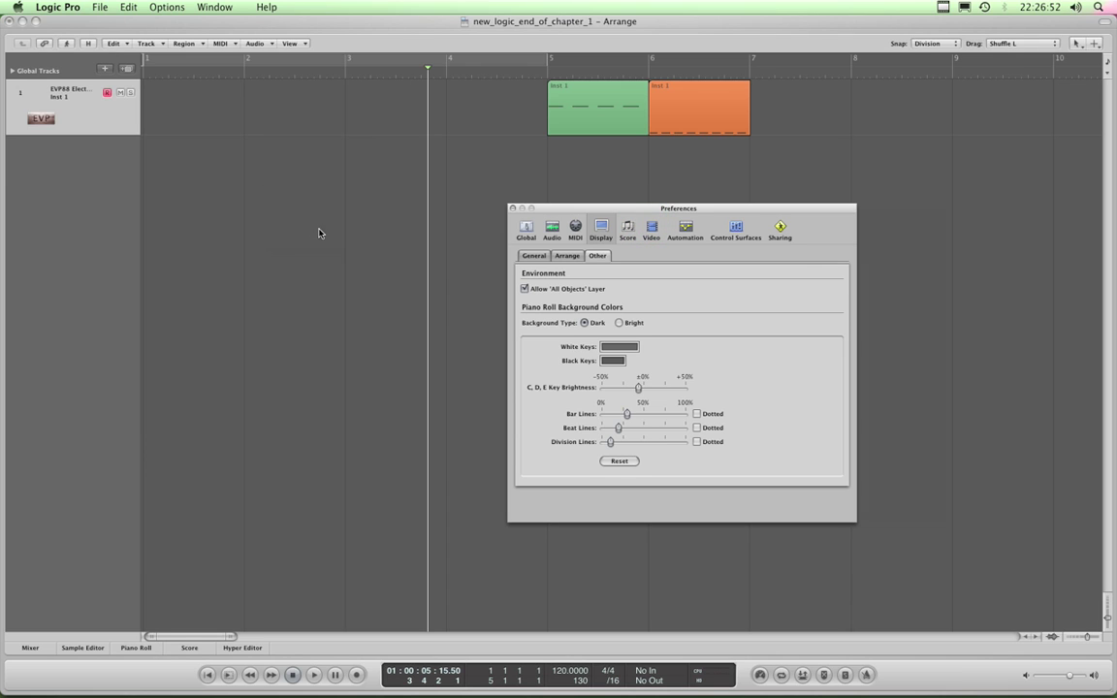
Step: Toggle Wide Playhead in Display > General, moving and playing the playhead near bar 3 to check it
click(533, 258)
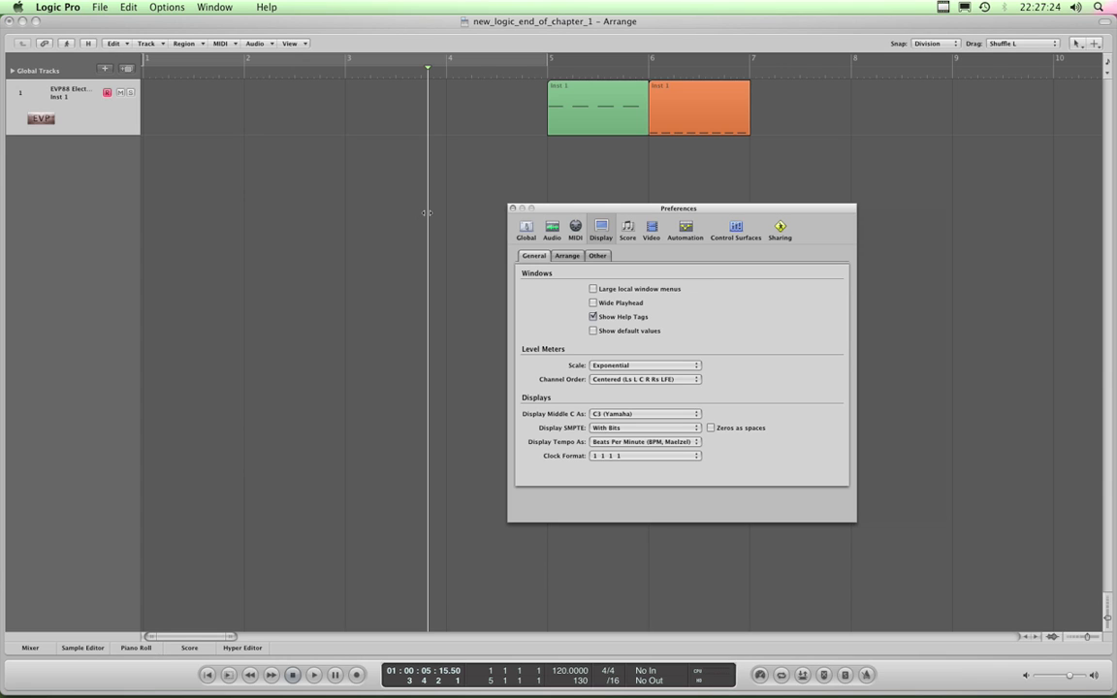
mouse_move(426, 213)
mouse_down()
mouse_move(443, 212)
mouse_move(423, 212)
mouse_up()
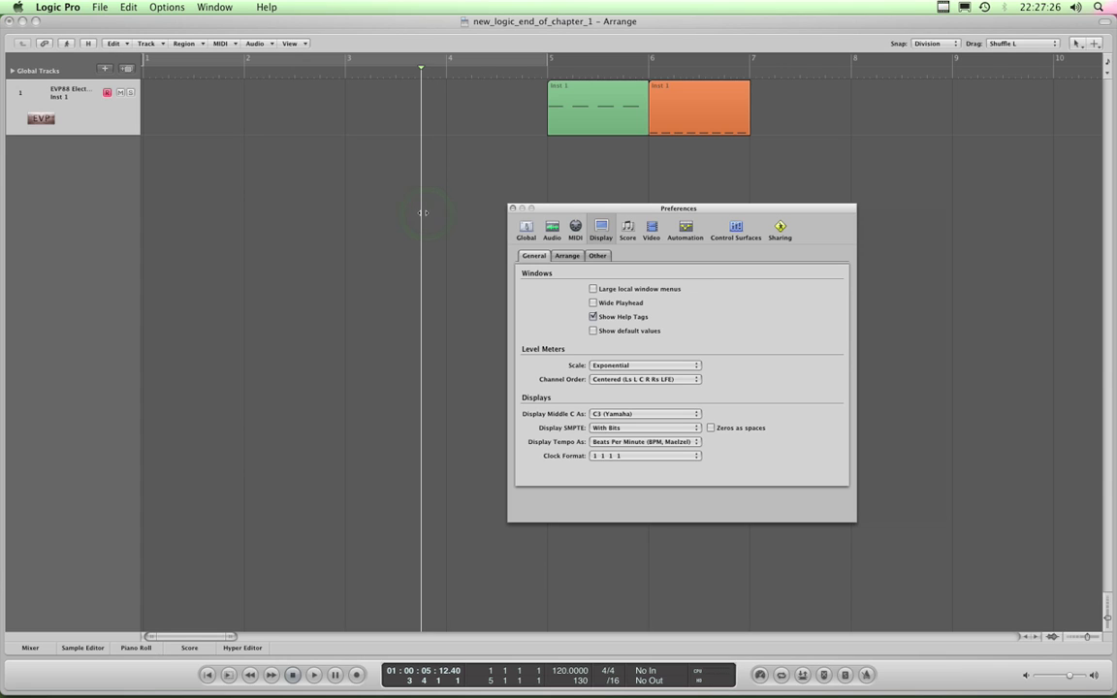
key(space)
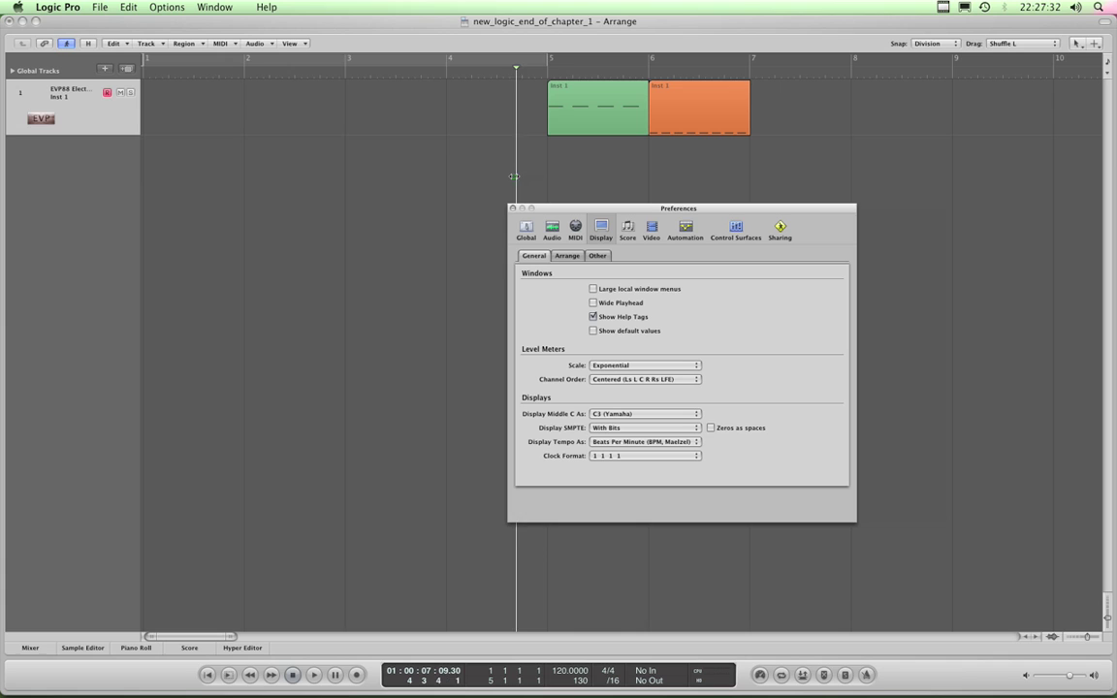
drag(515, 179, 408, 172)
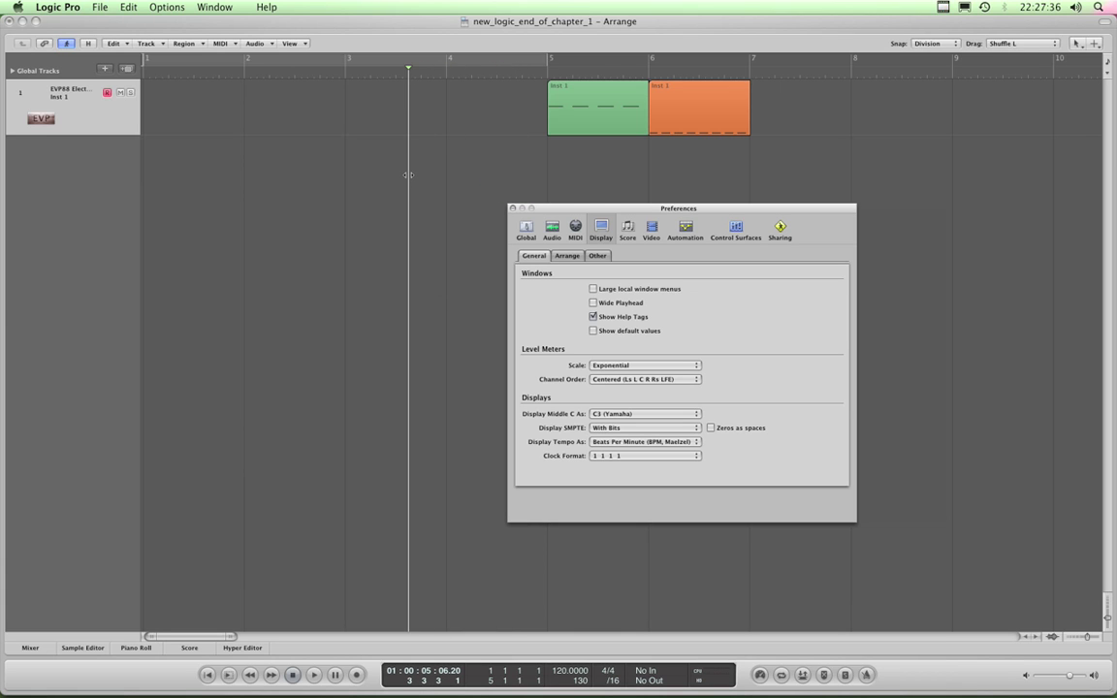
mouse_move(409, 175)
mouse_down()
mouse_move(381, 175)
mouse_move(397, 175)
mouse_up()
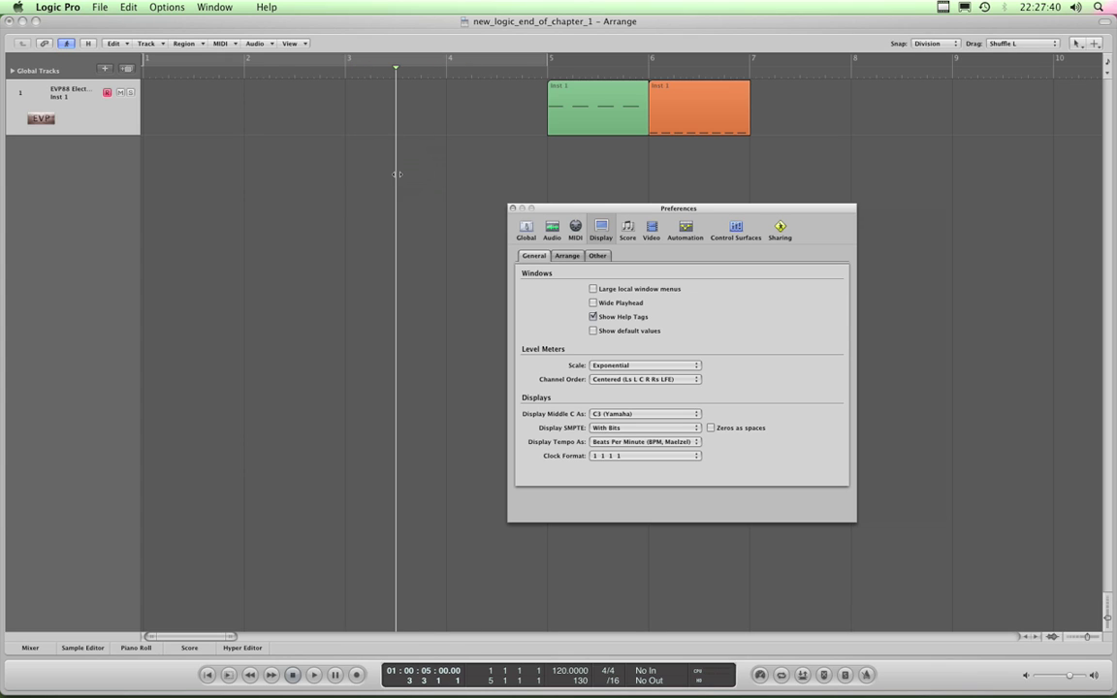
click(592, 302)
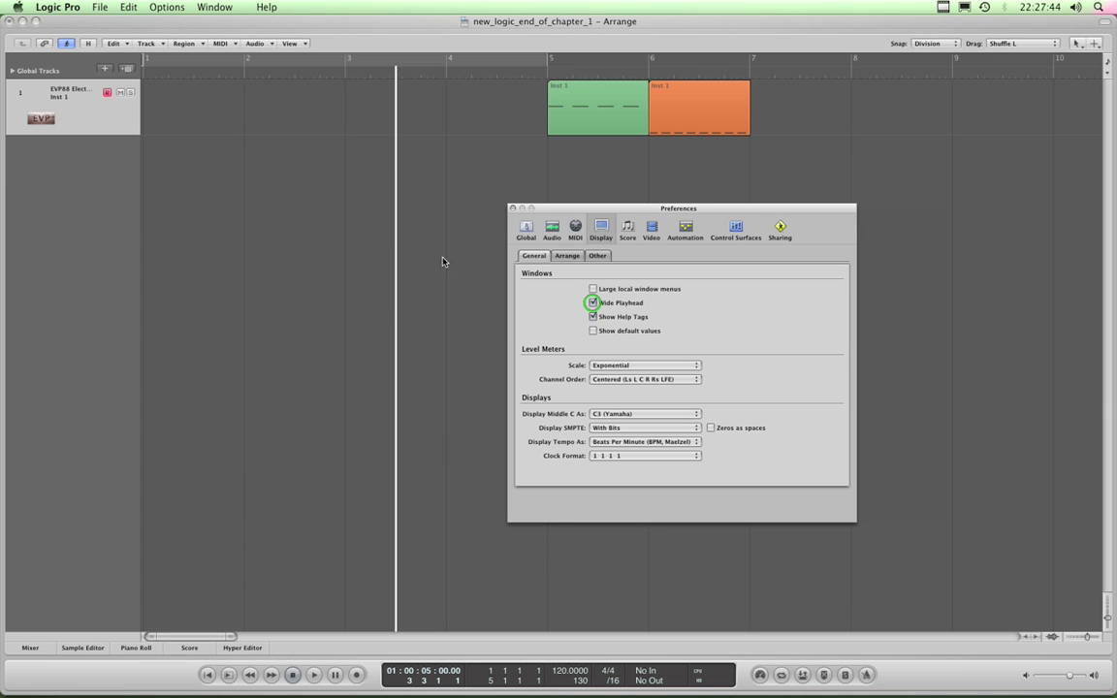
mouse_move(398, 238)
mouse_down()
mouse_move(411, 237)
mouse_move(366, 238)
mouse_move(567, 242)
mouse_move(352, 224)
mouse_move(553, 228)
mouse_move(359, 226)
mouse_move(538, 223)
mouse_move(396, 232)
mouse_up()
click(593, 303)
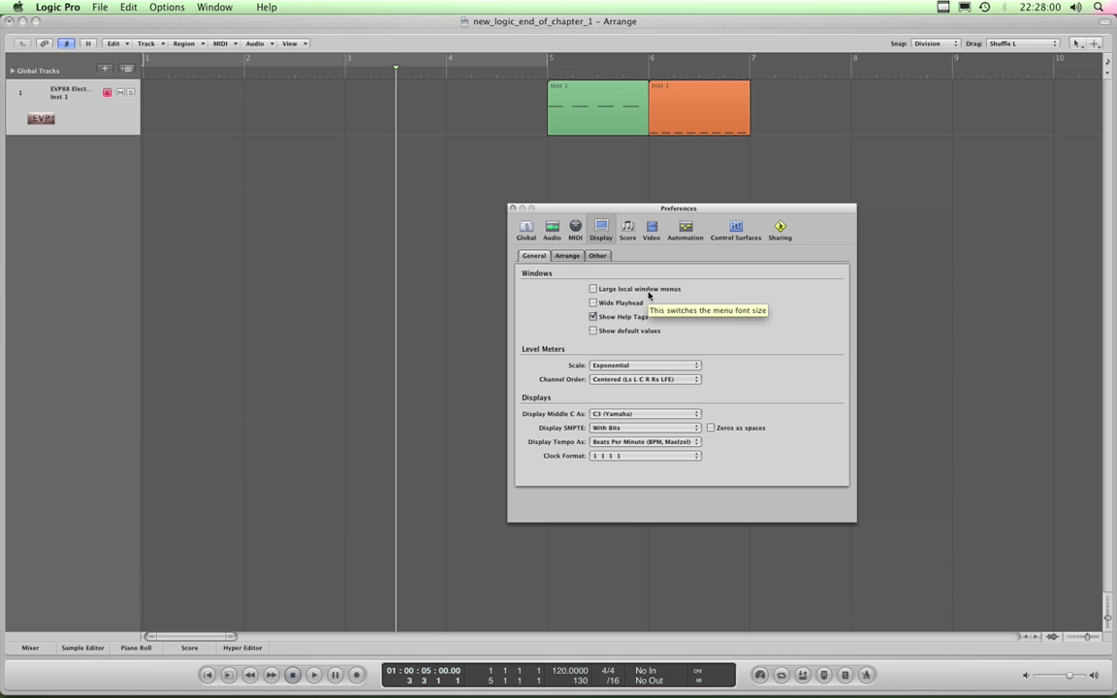
click(381, 46)
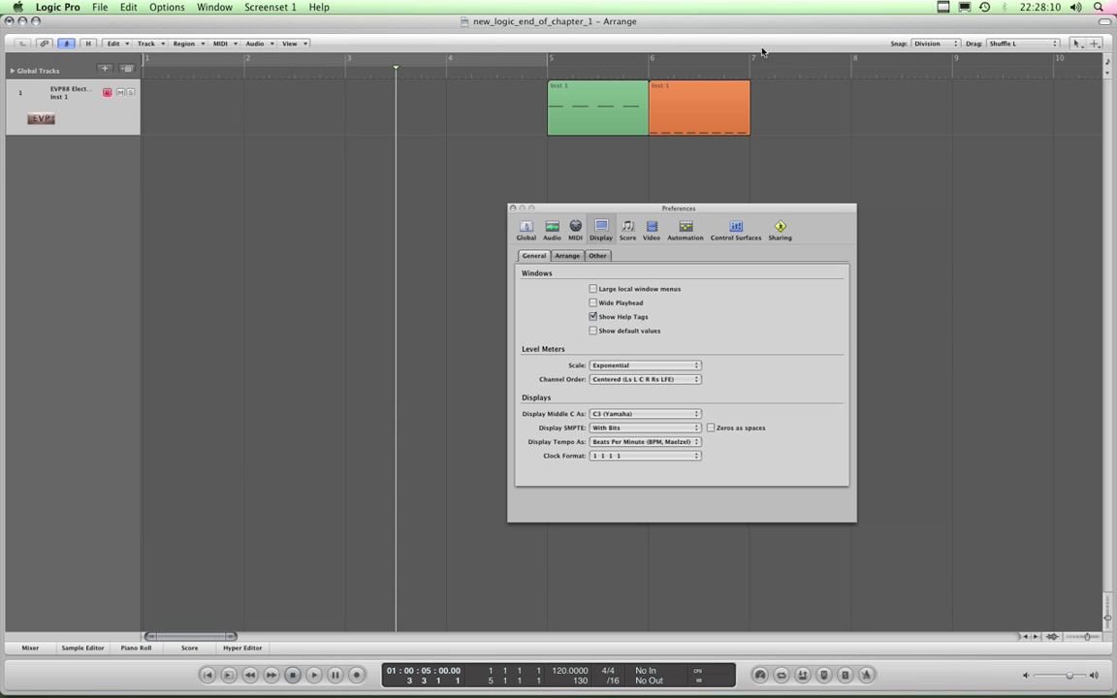
click(138, 647)
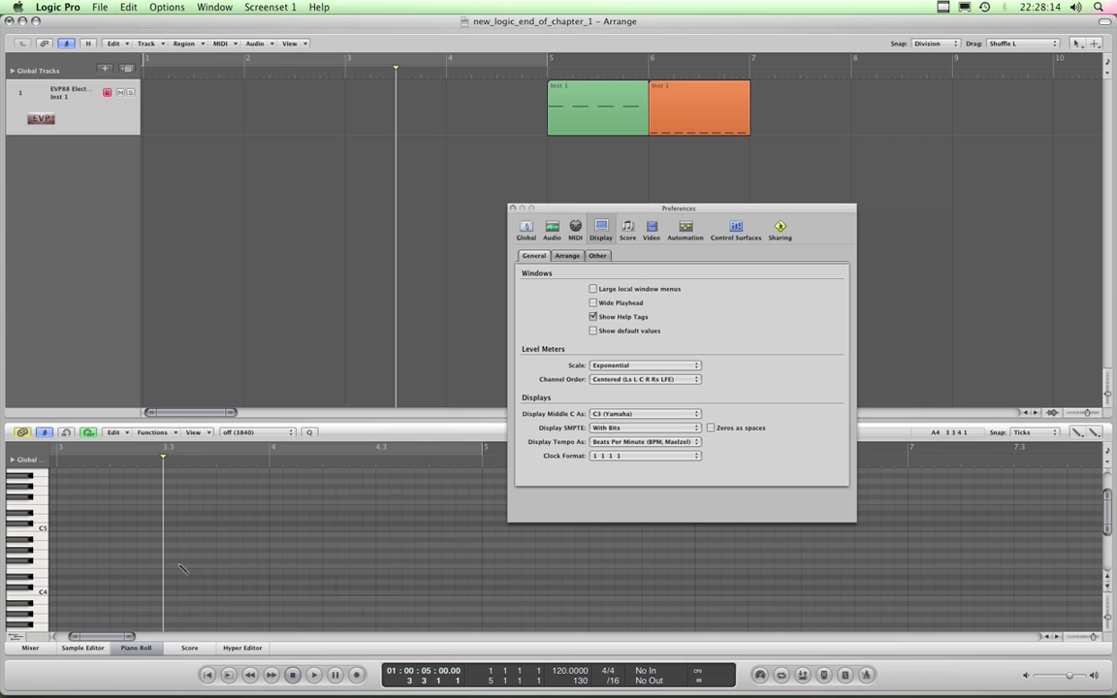
click(153, 649)
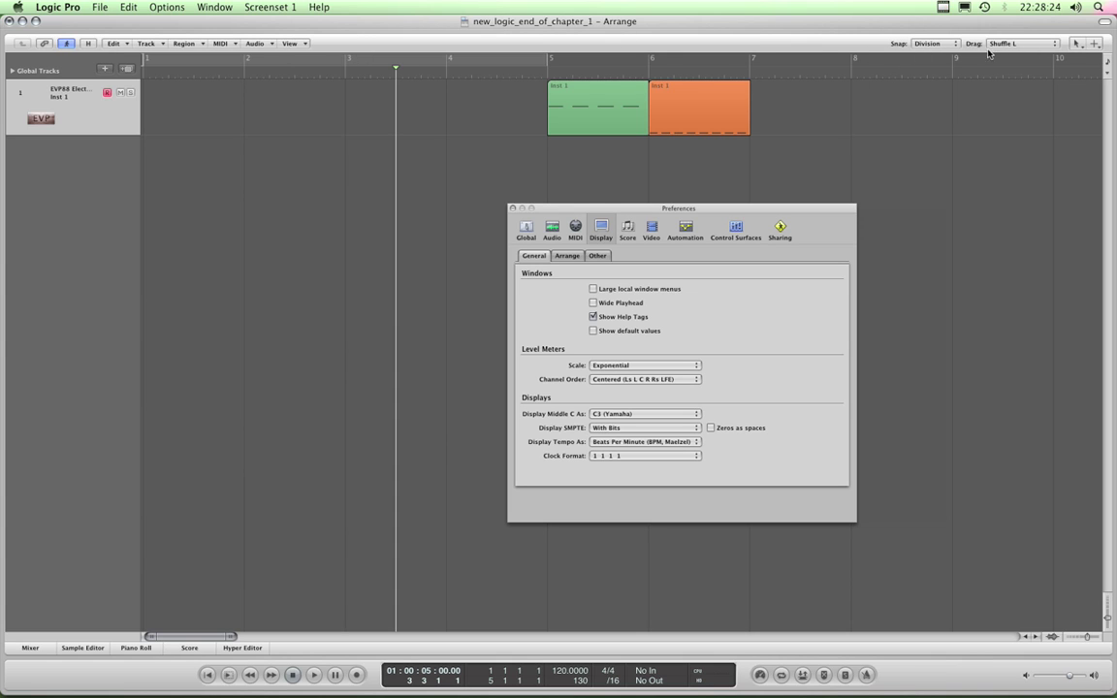
click(220, 44)
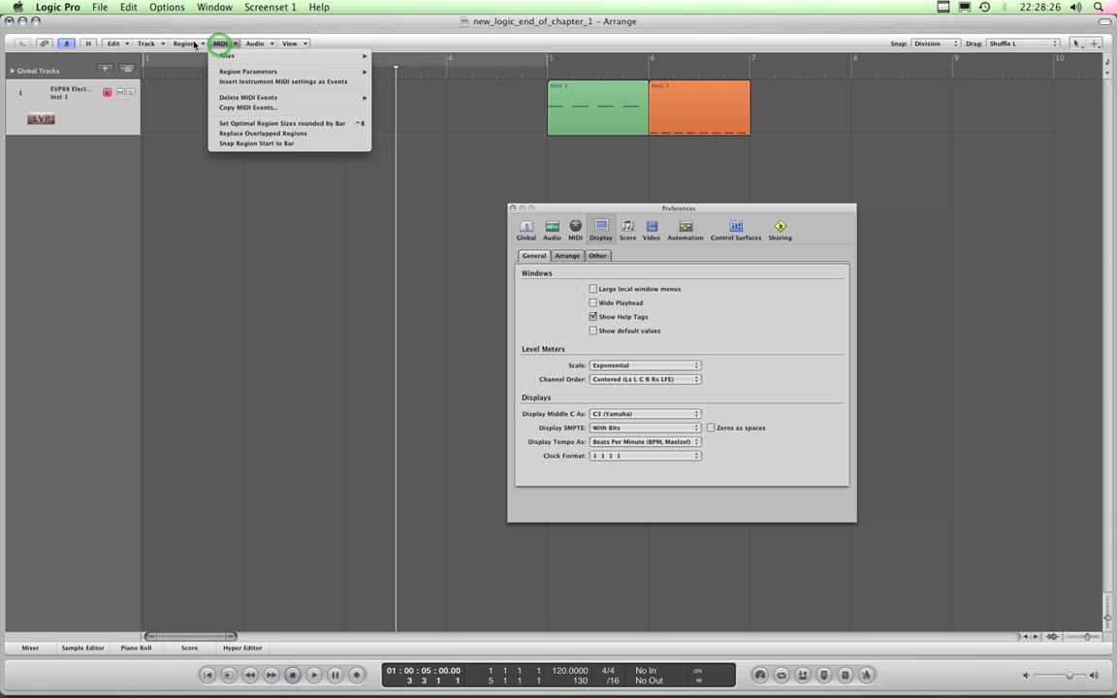
click(220, 44)
click(189, 44)
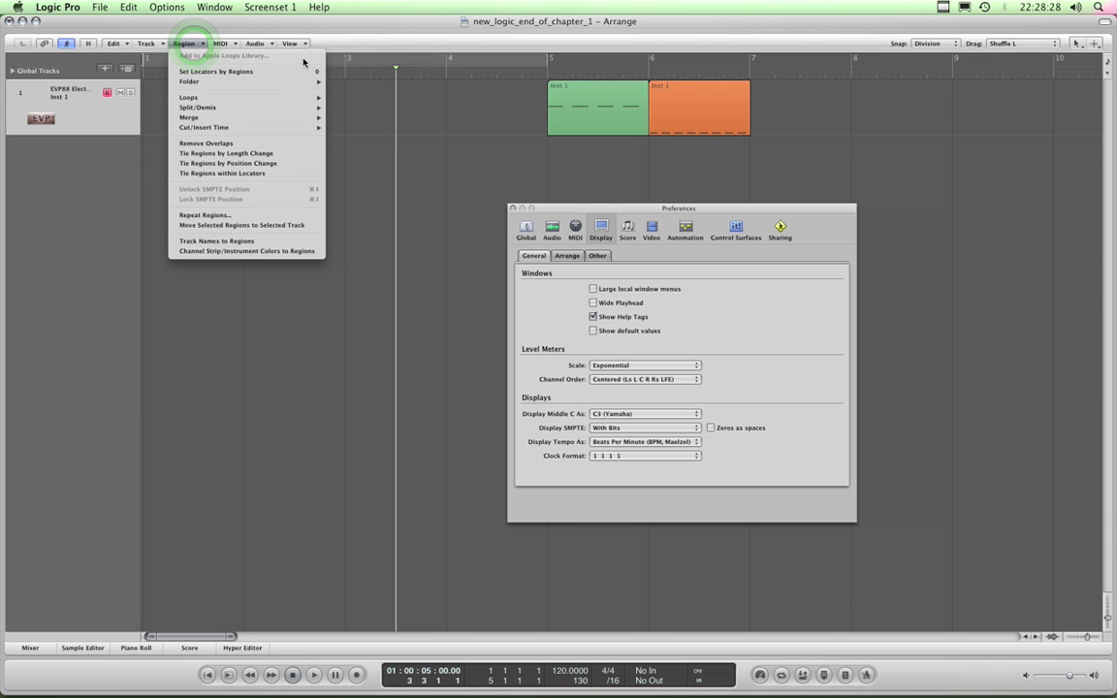
click(332, 36)
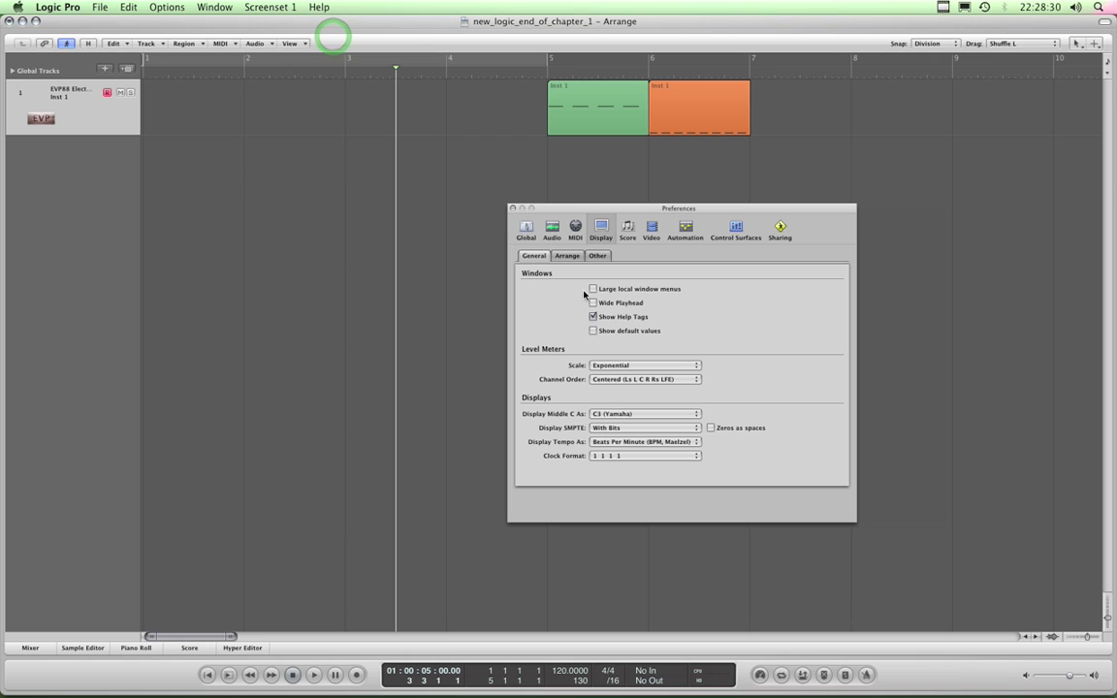
click(184, 44)
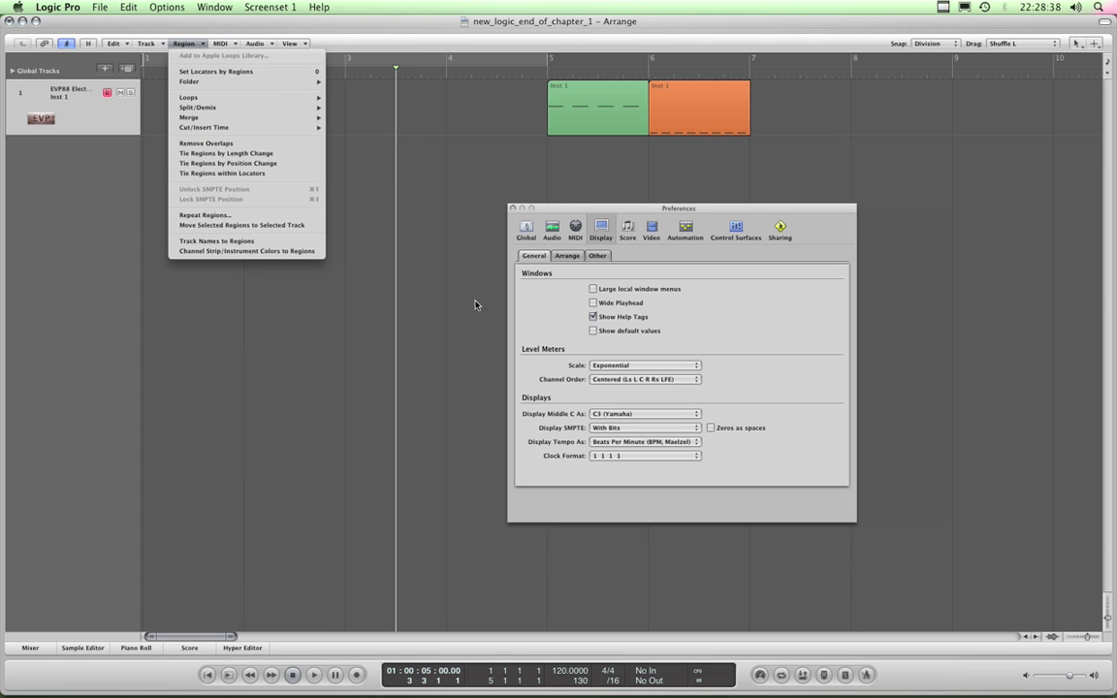
click(592, 289)
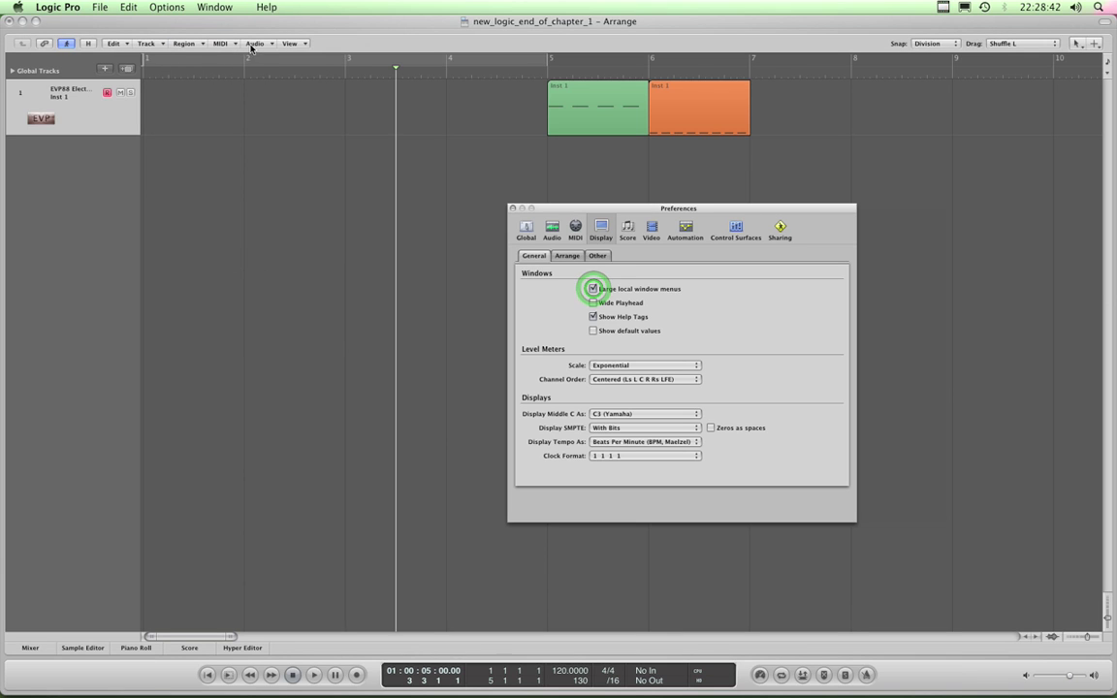
click(193, 42)
mouse_move(205, 127)
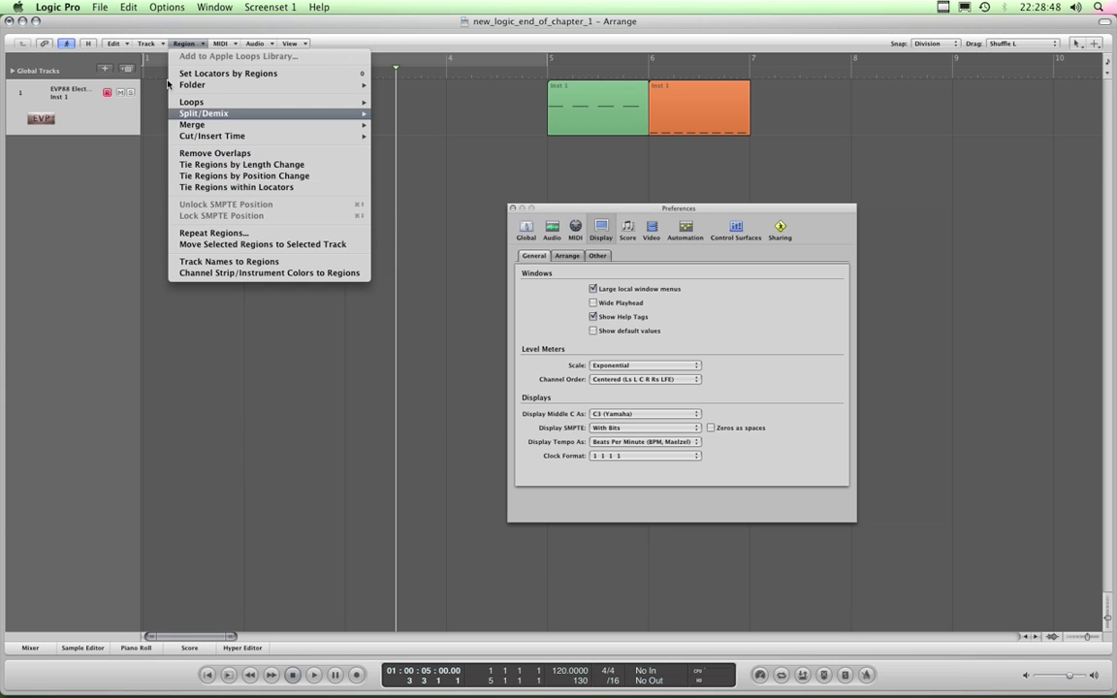
click(154, 43)
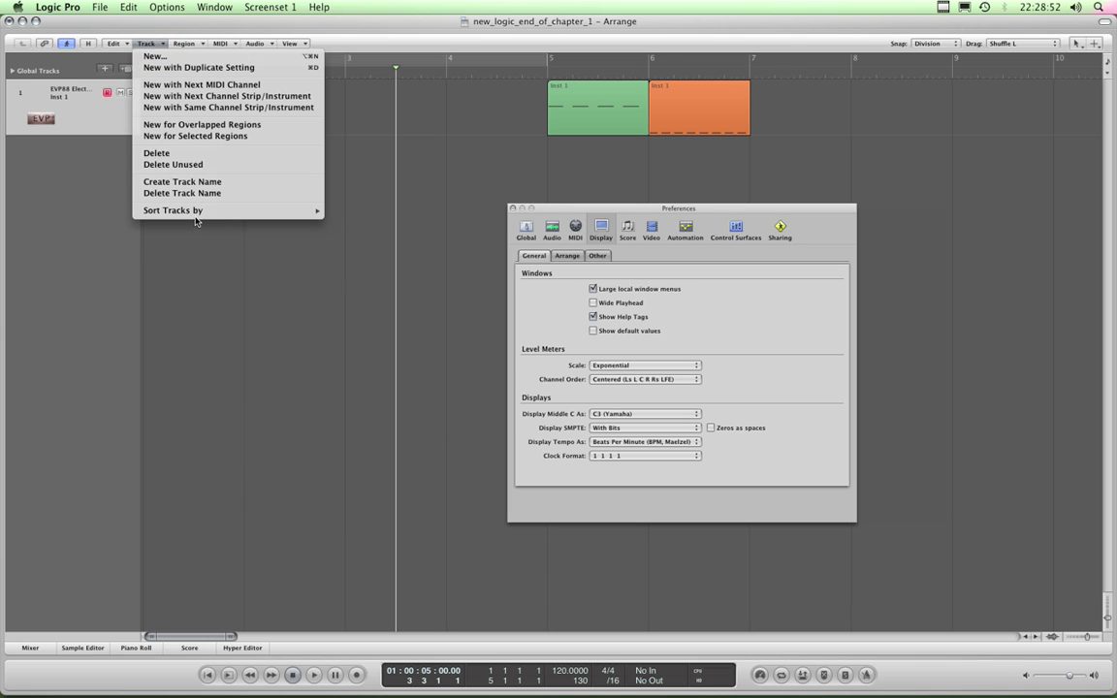
click(595, 289)
click(596, 289)
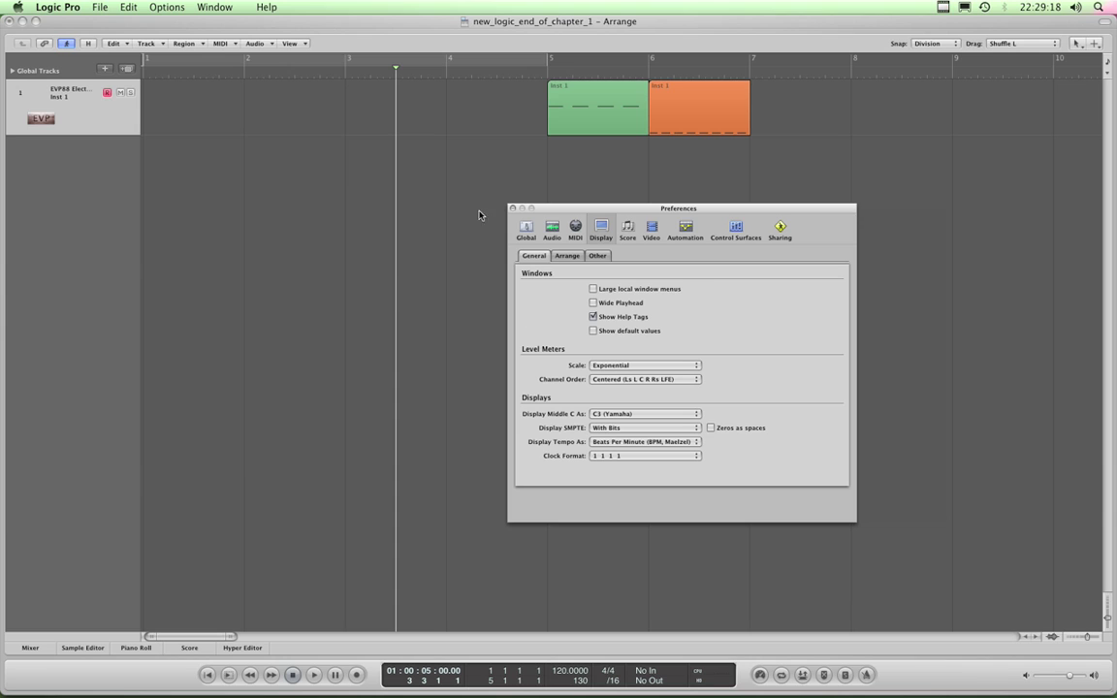
Step: On the Arrange display tab, set Background Color to Bright, then change it to Custom
click(568, 256)
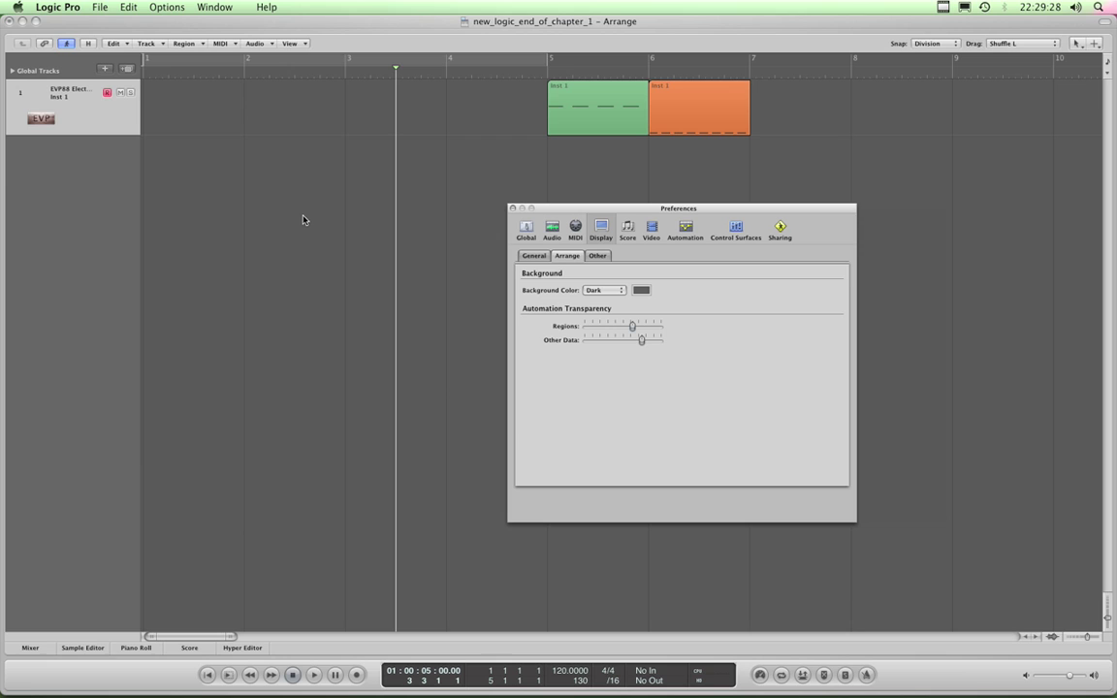
click(609, 291)
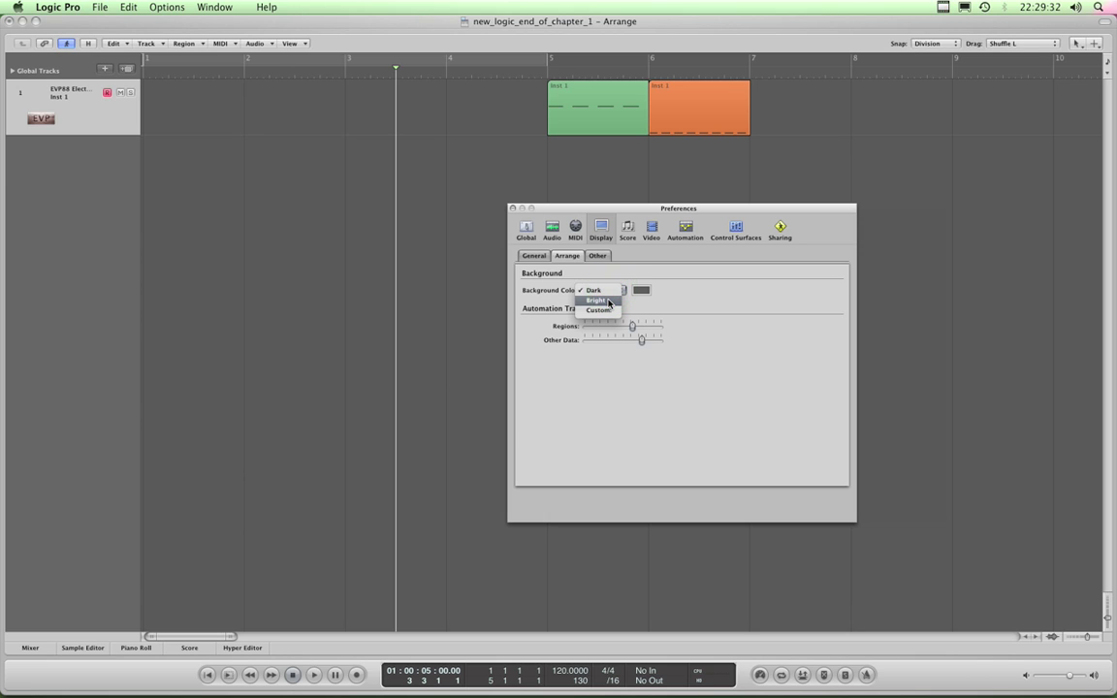
click(607, 302)
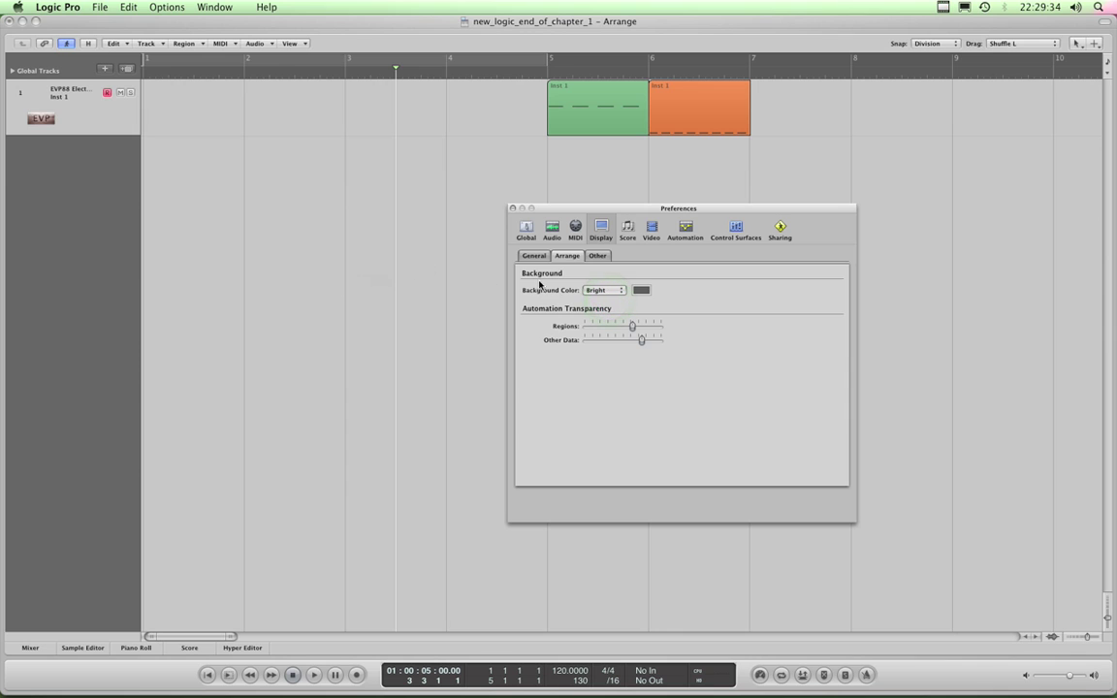
click(615, 294)
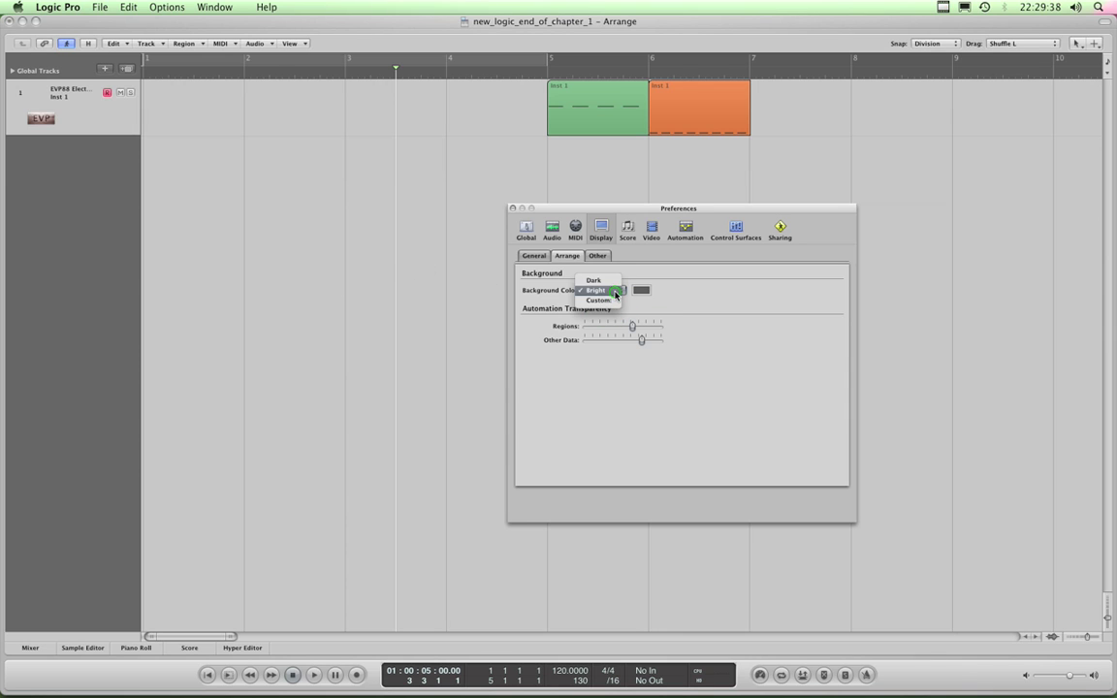
click(613, 303)
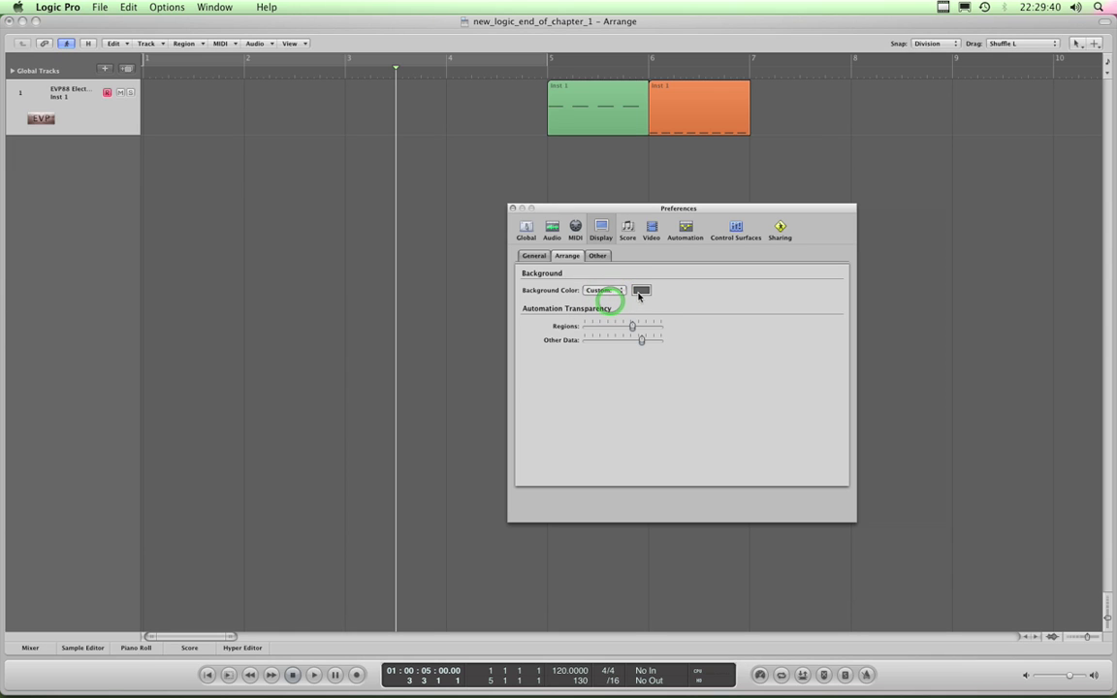
Step: Open the custom background colour picker and browse its wheel, slider, palette, spectrum and crayon views
click(642, 291)
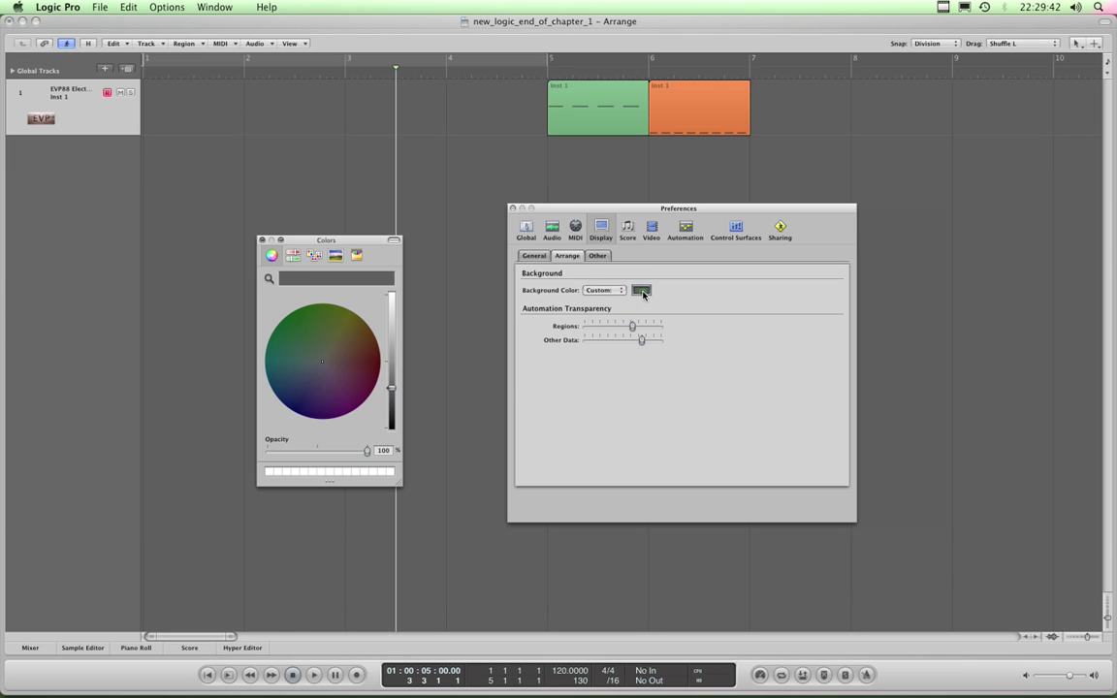
click(295, 256)
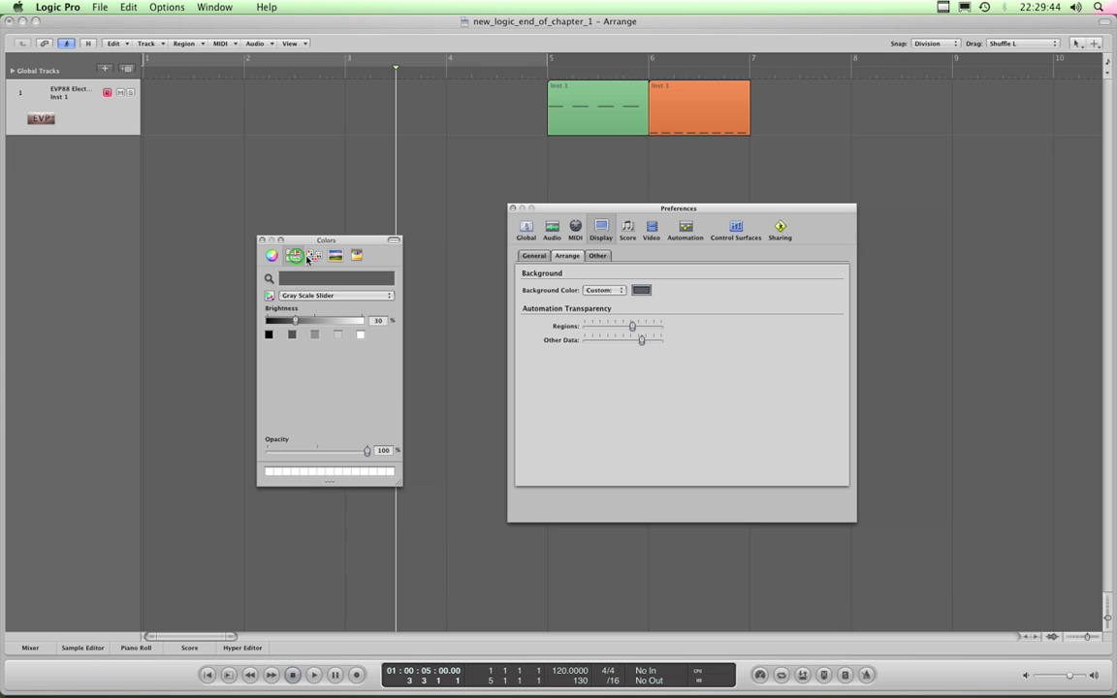
click(314, 255)
click(338, 256)
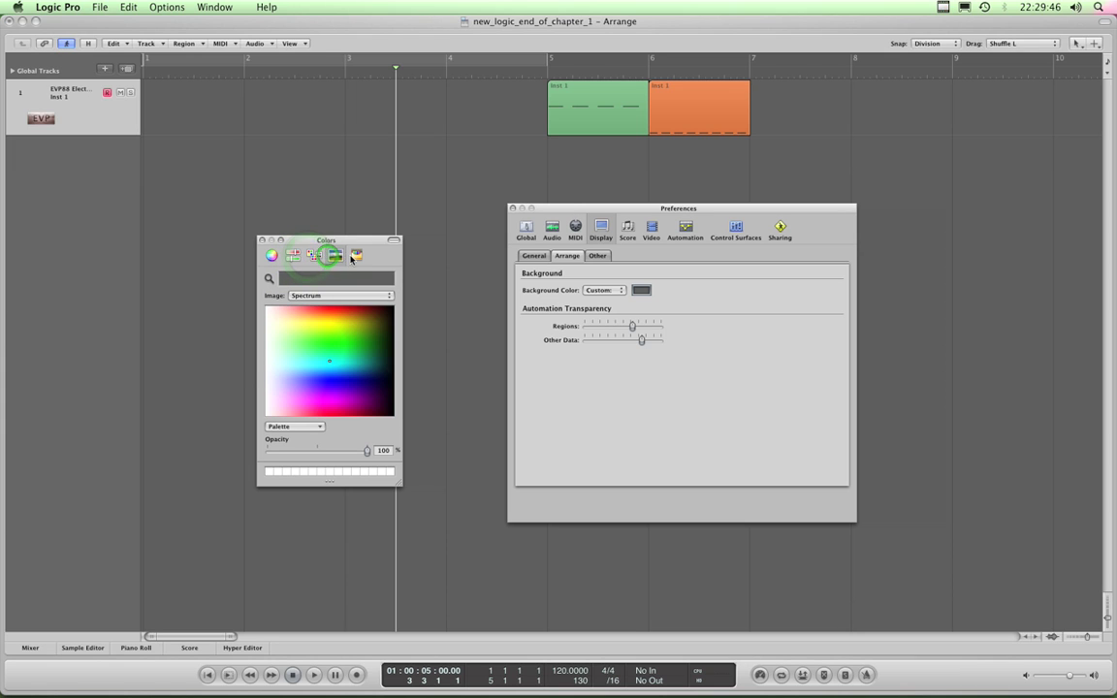
click(357, 255)
click(278, 256)
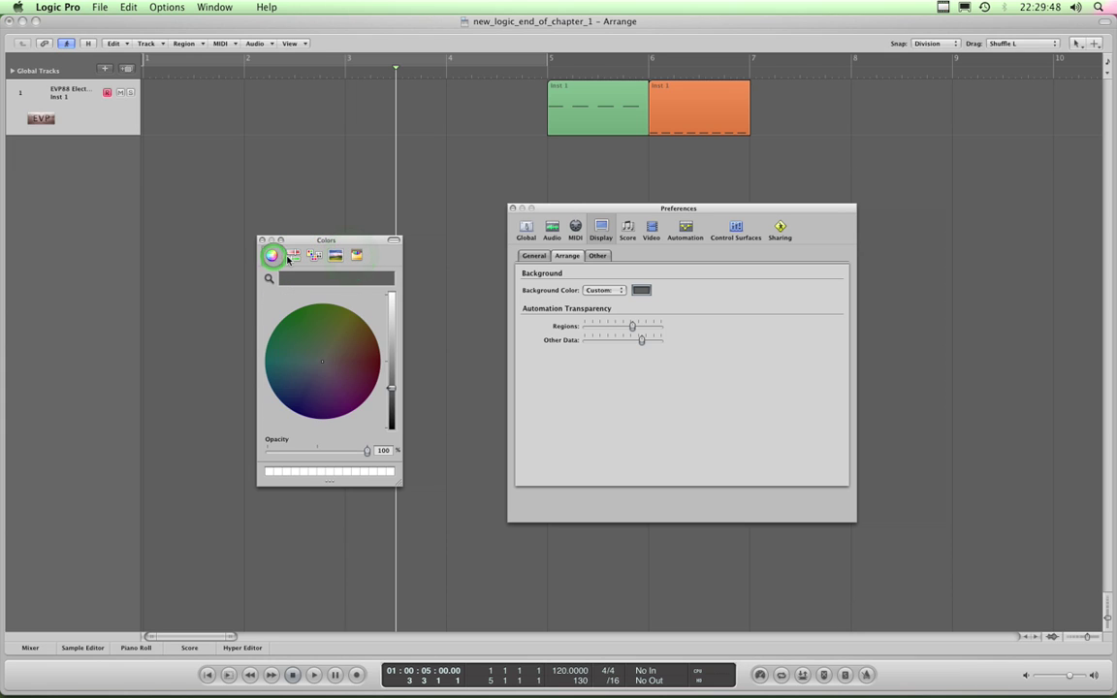
click(293, 255)
click(314, 255)
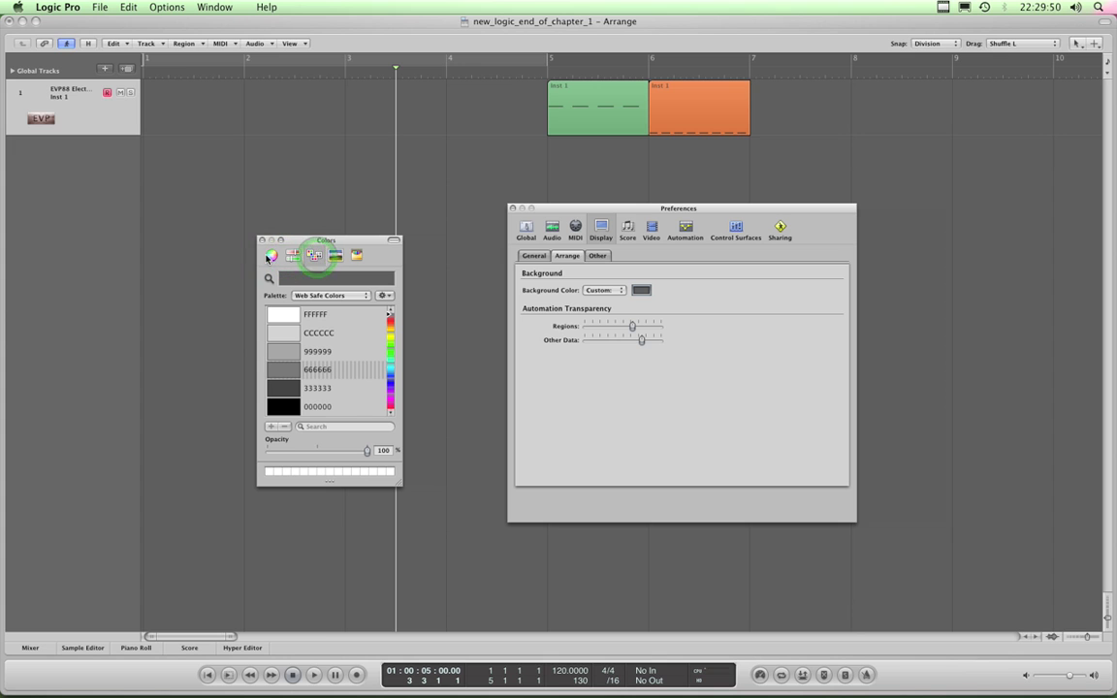
click(271, 255)
Step: Try several colour-wheel shades for the arrange background, settling on reddish brown
click(315, 355)
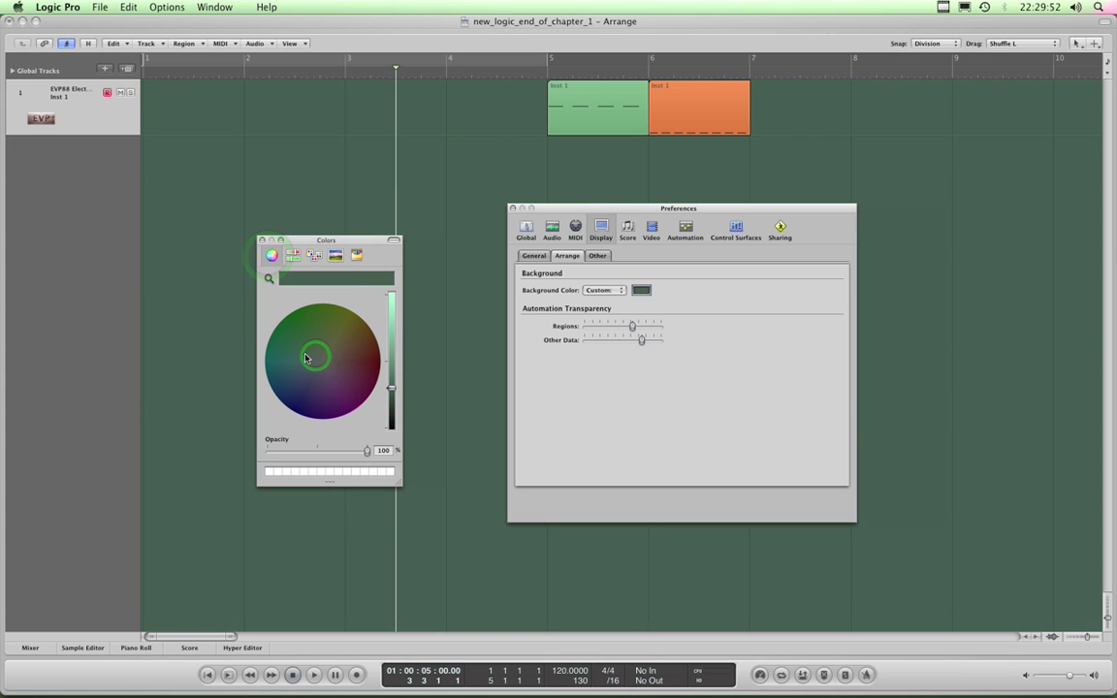
click(357, 357)
click(324, 324)
click(272, 317)
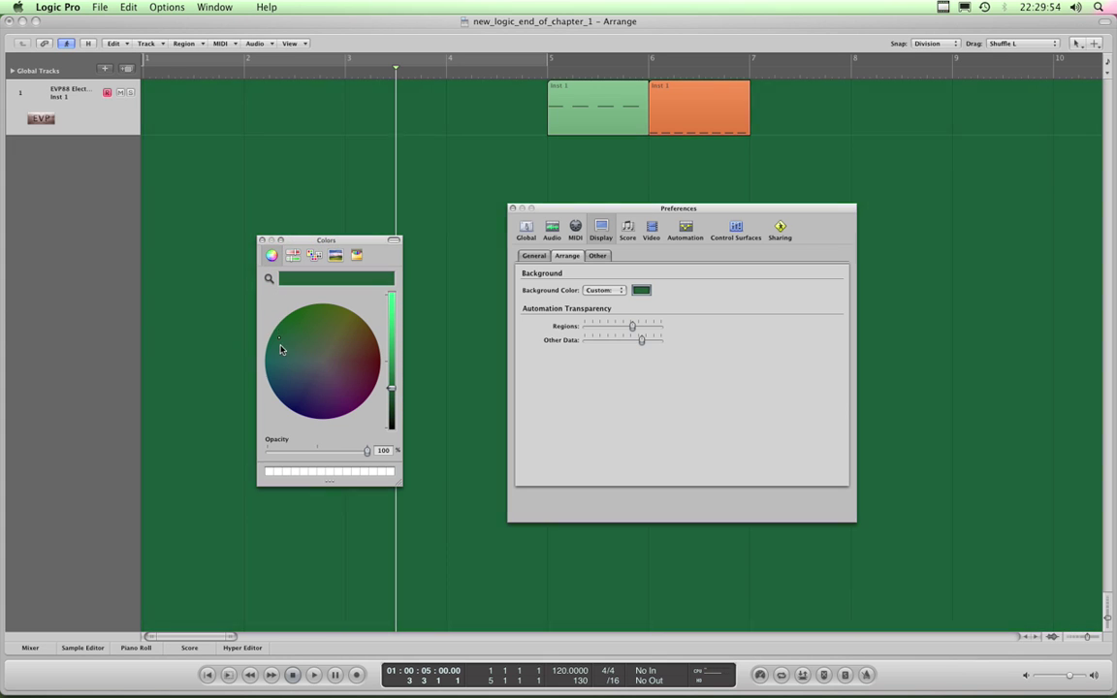
click(306, 392)
click(346, 394)
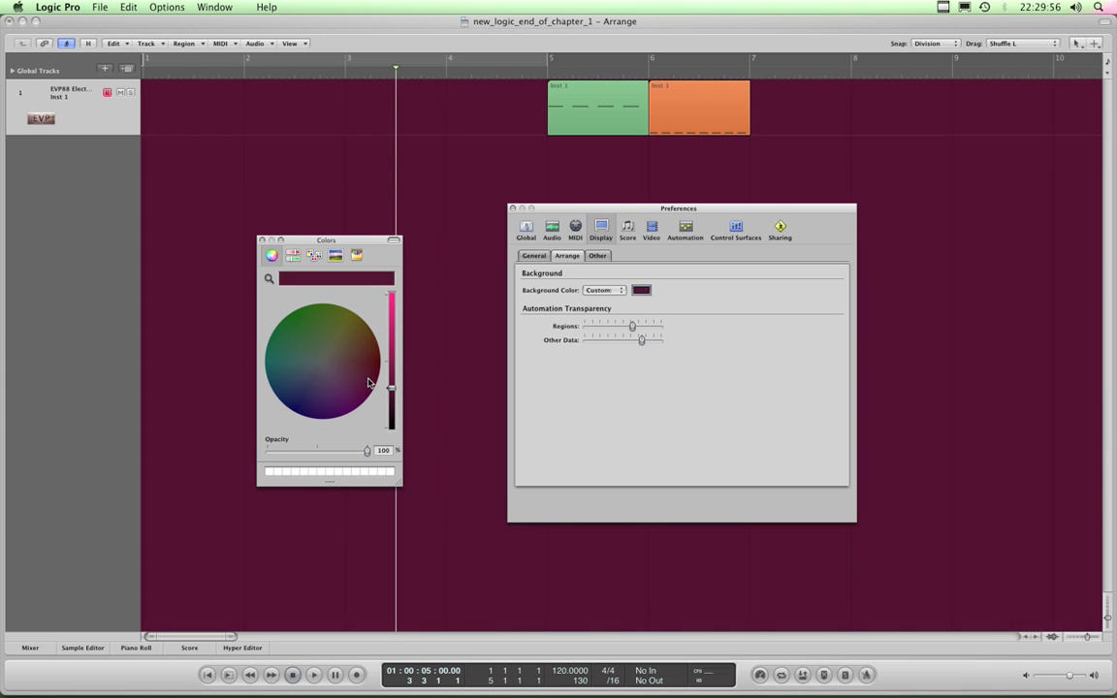
click(346, 363)
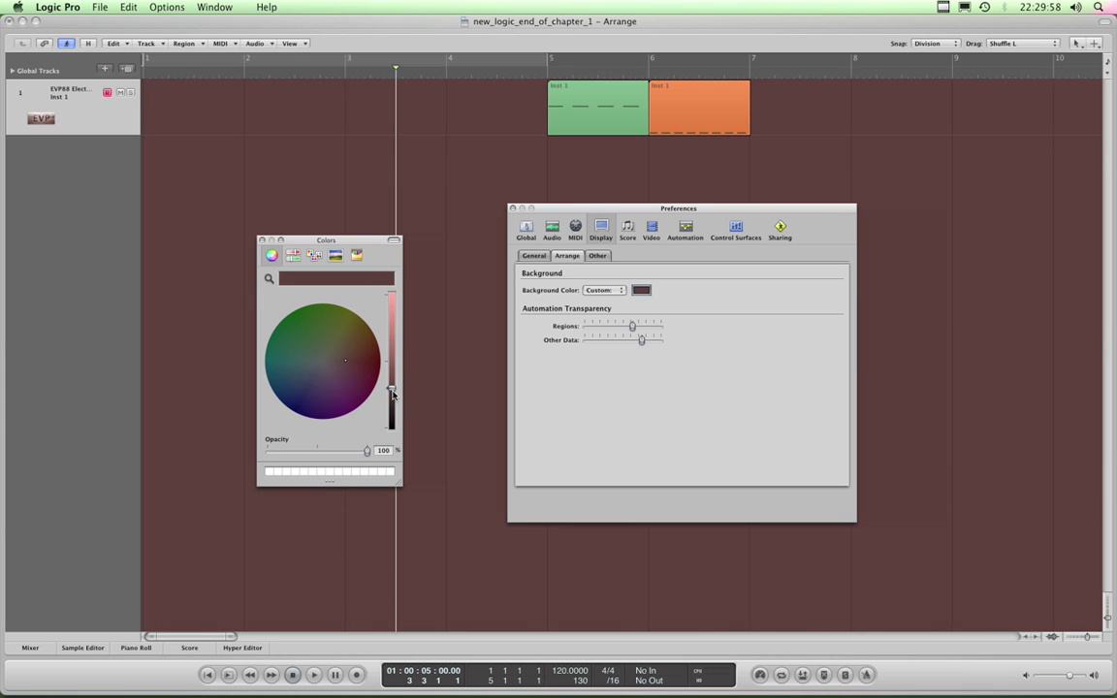
drag(392, 394, 291, 368)
Step: Cycle the picker views again, try blue-grey, then apply the dark grey Iron crayon
click(293, 255)
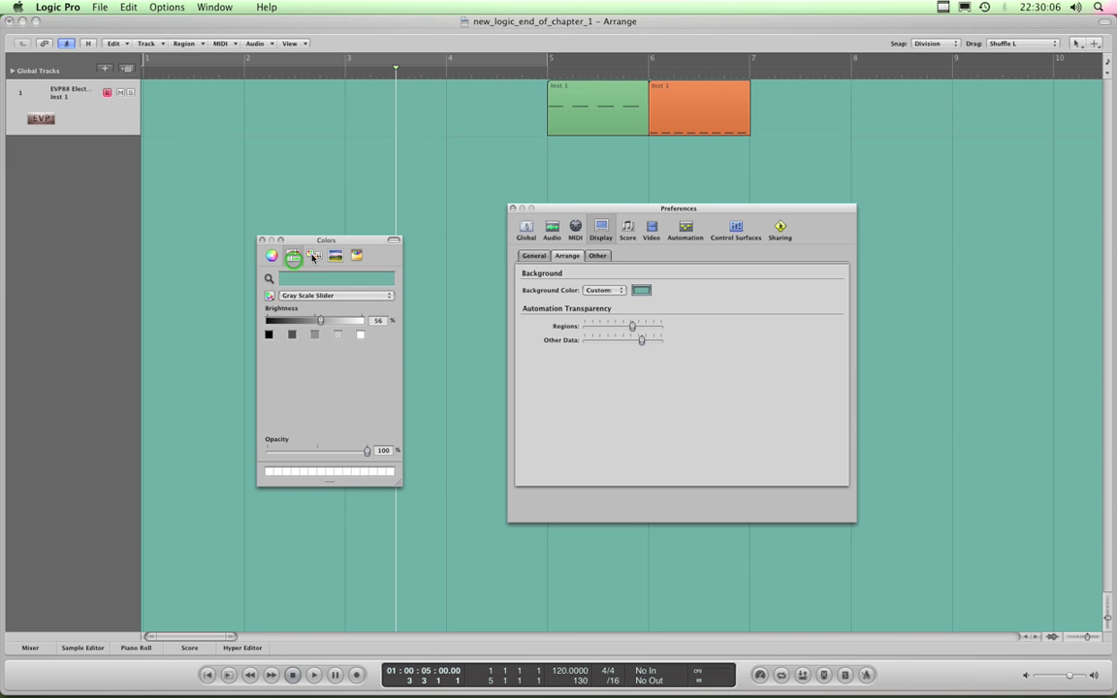
click(314, 255)
click(336, 255)
click(357, 255)
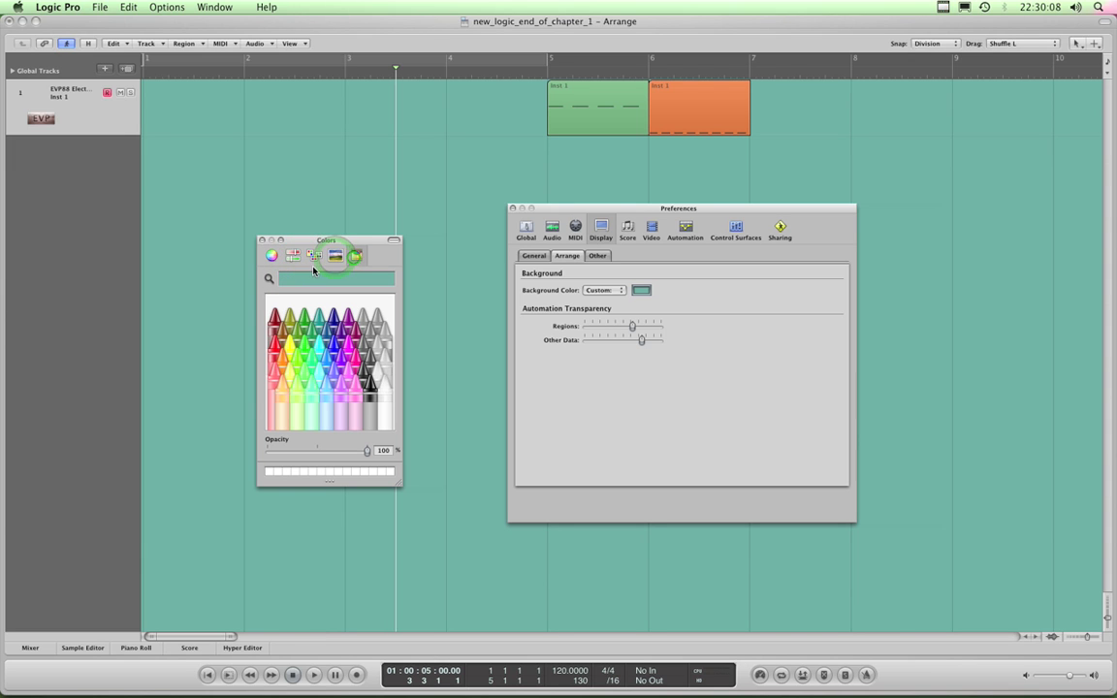
click(272, 255)
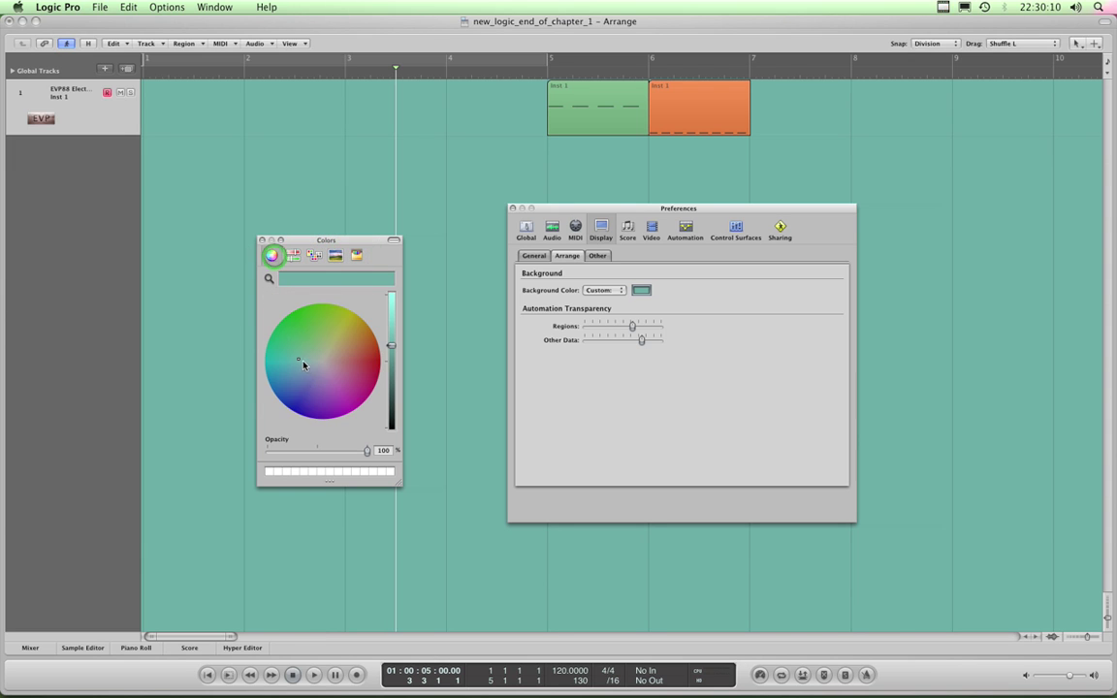
click(301, 368)
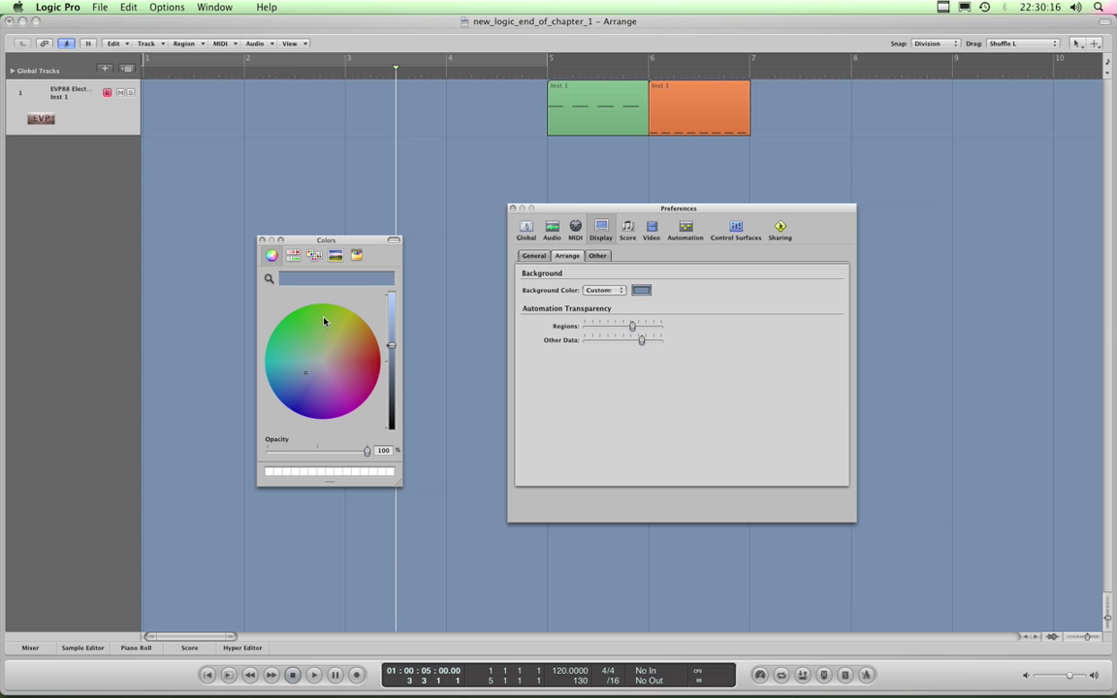
click(358, 256)
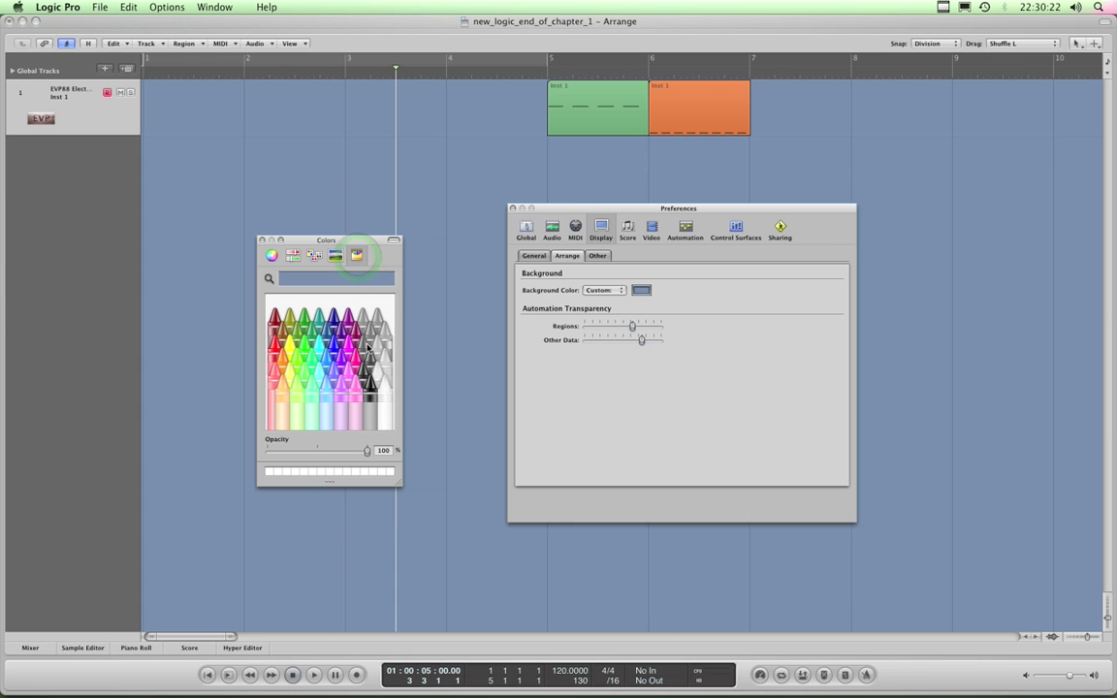
click(369, 345)
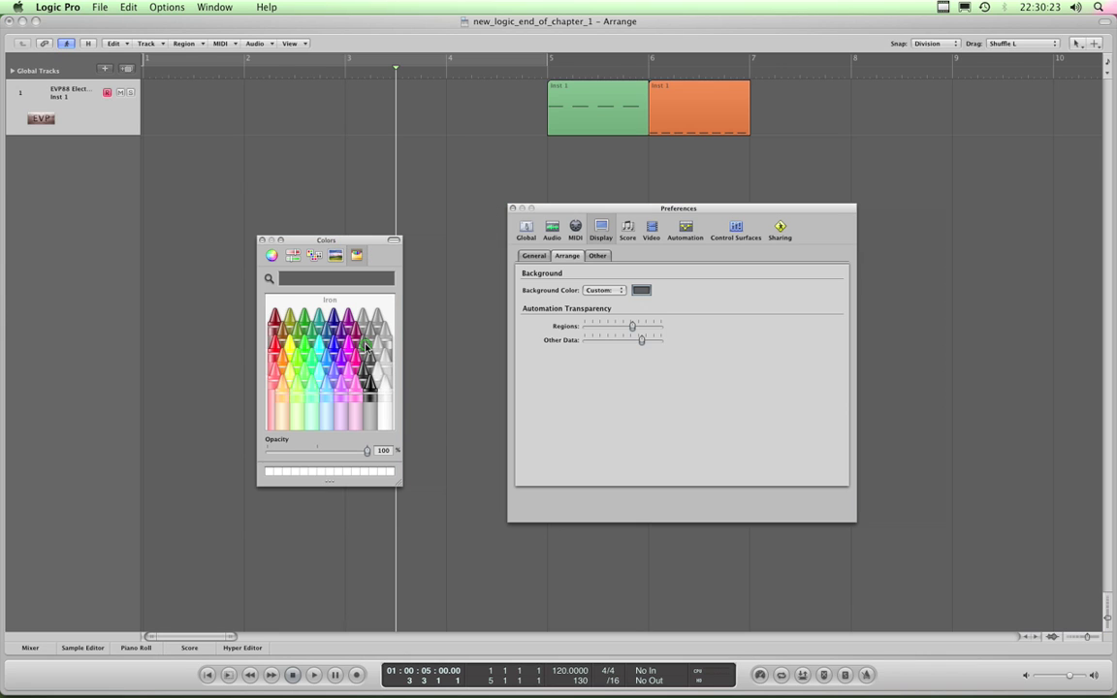
Step: Close the Colors panel and switch the arrange background to the Dark preset
click(262, 240)
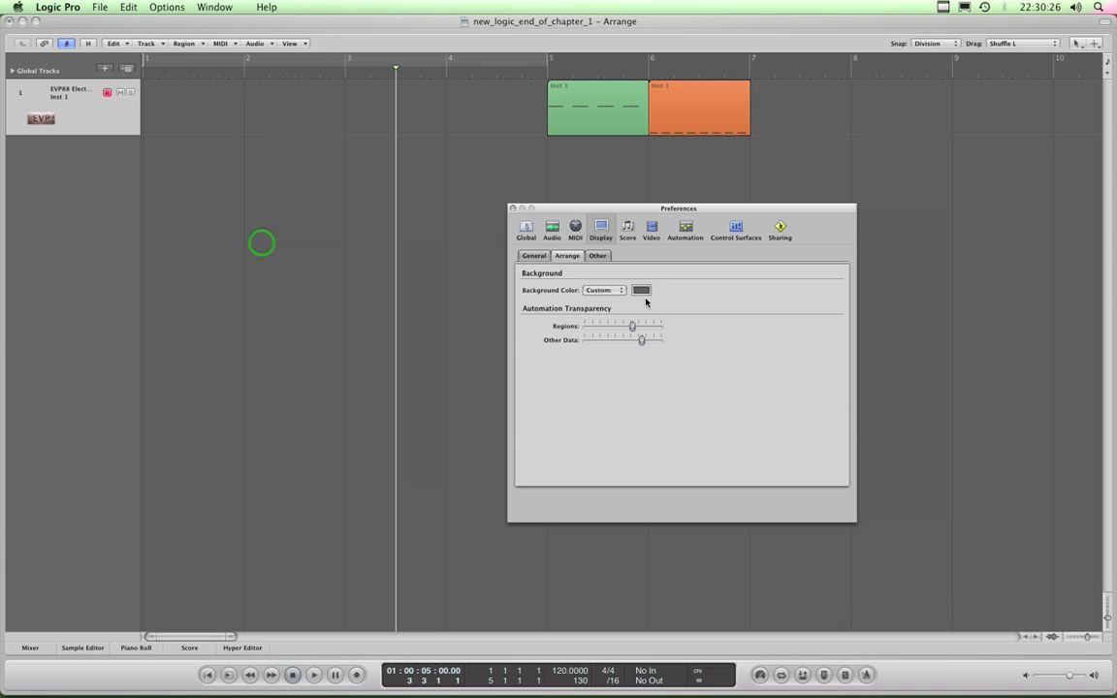
click(614, 290)
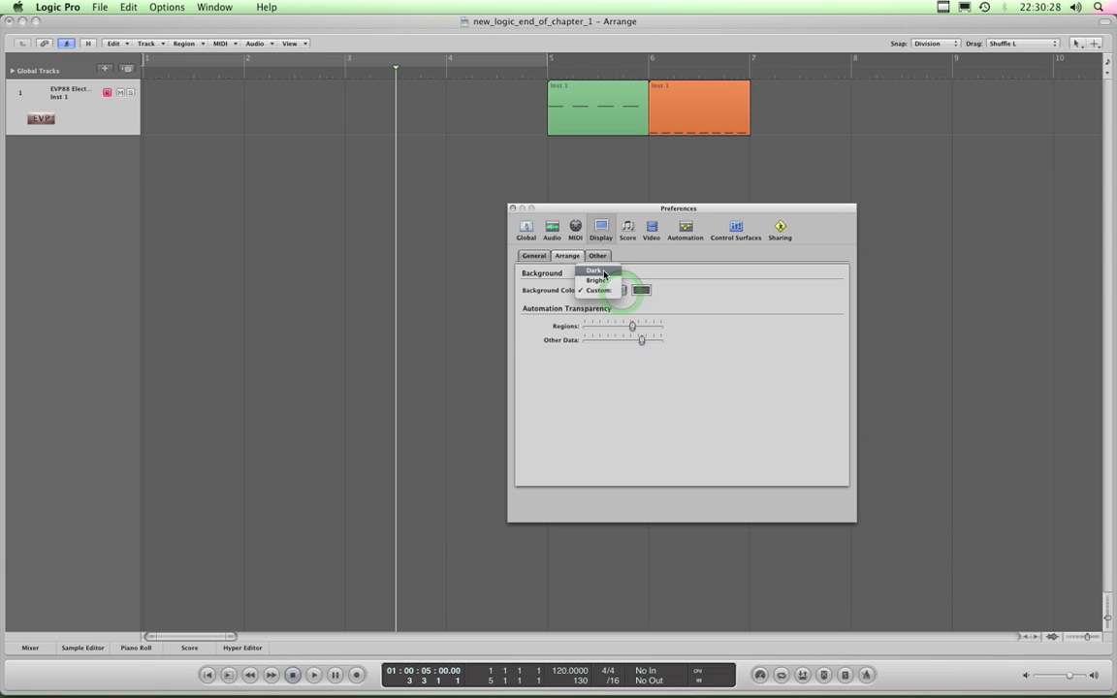
click(603, 271)
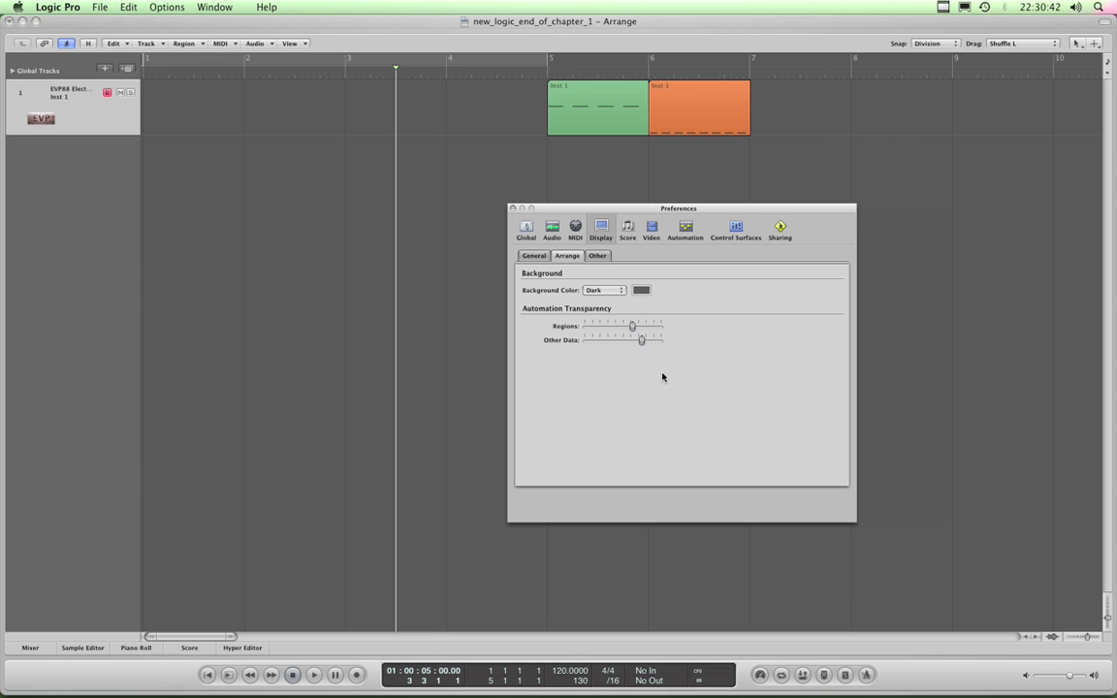
click(682, 323)
Step: Toggle the EVP88 track's volume automation lane with A, ending with automation shown beside Preferences
click(222, 109)
key(a)
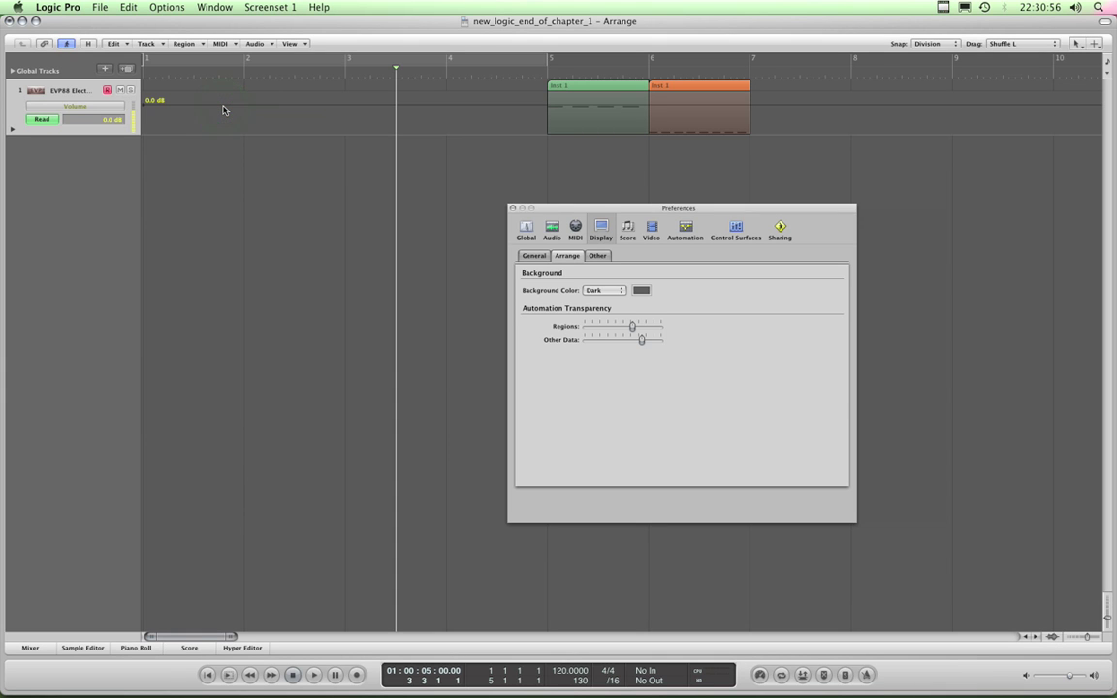
click(245, 162)
click(267, 189)
key(a)
key(a)
key(a)
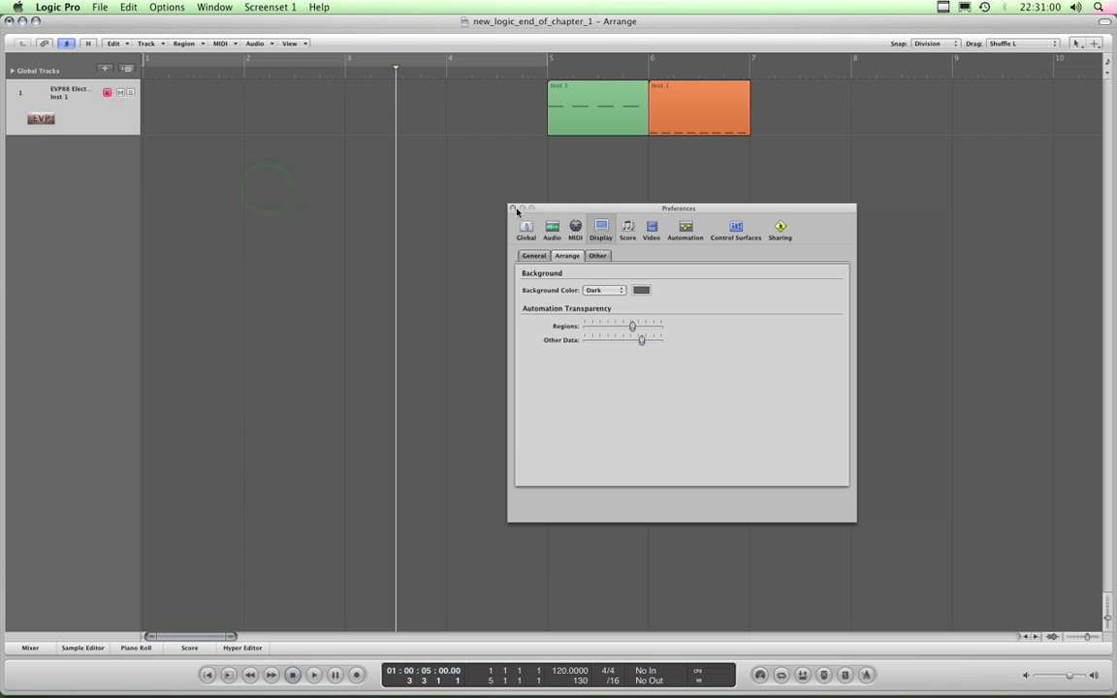
click(542, 208)
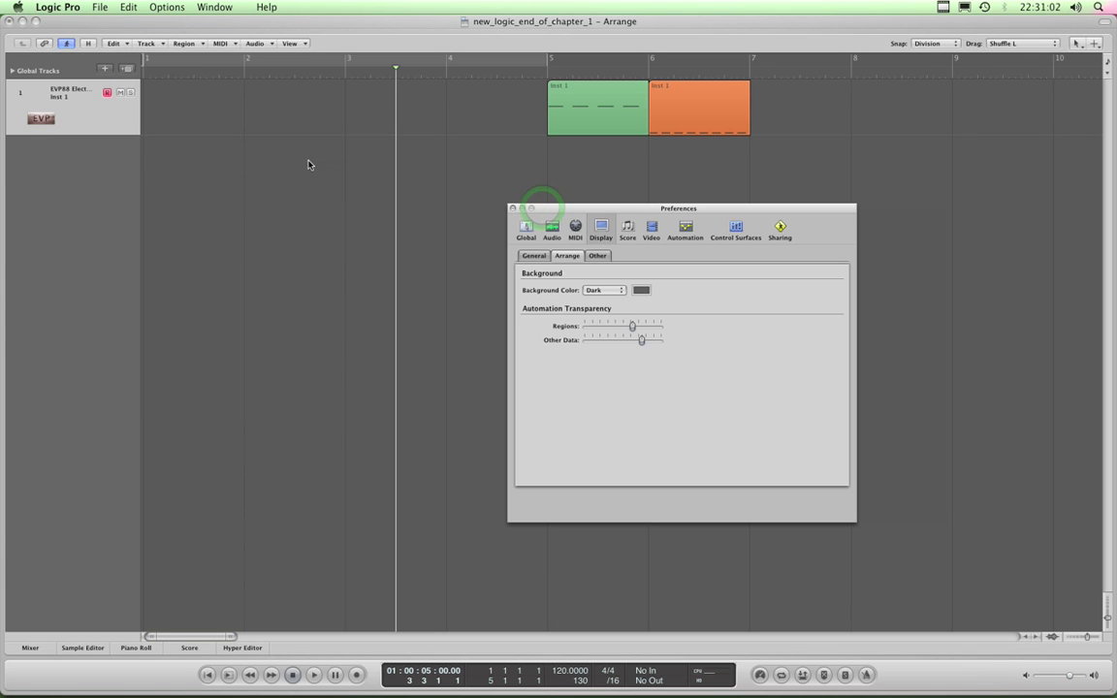
click(267, 130)
key(a)
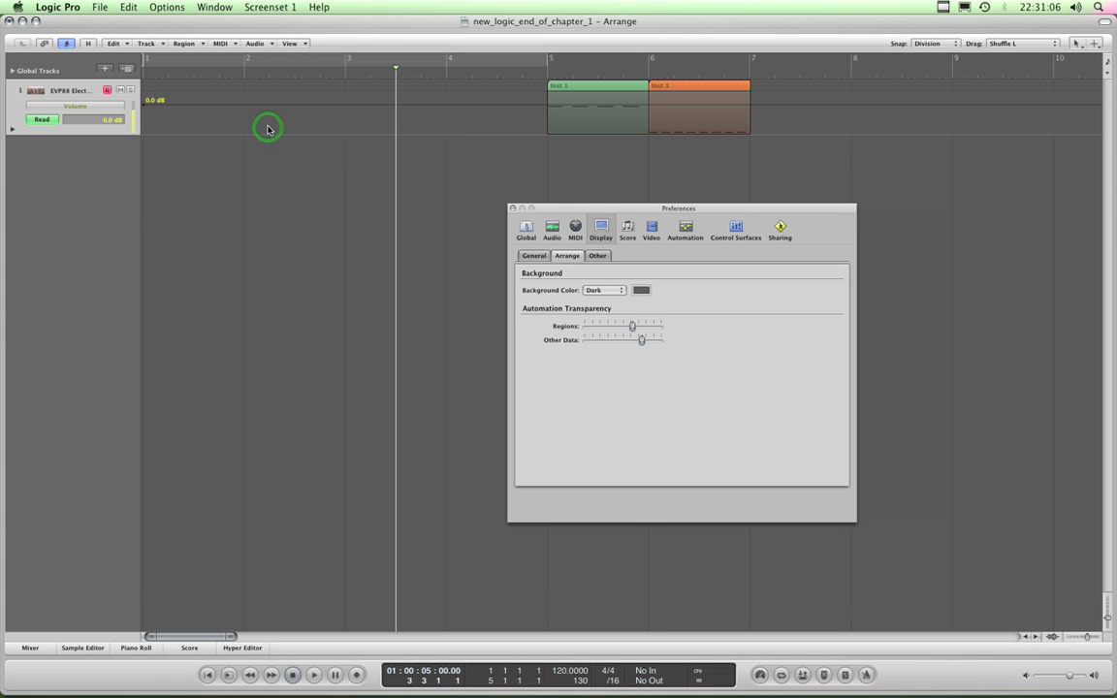
Step: Lower the Regions automation transparency and add volume nodes, dropping one to about -8.2 dB
mouse_move(632, 331)
mouse_down()
mouse_move(594, 331)
mouse_move(676, 340)
mouse_move(580, 332)
mouse_move(673, 332)
mouse_move(619, 331)
mouse_up()
click(579, 105)
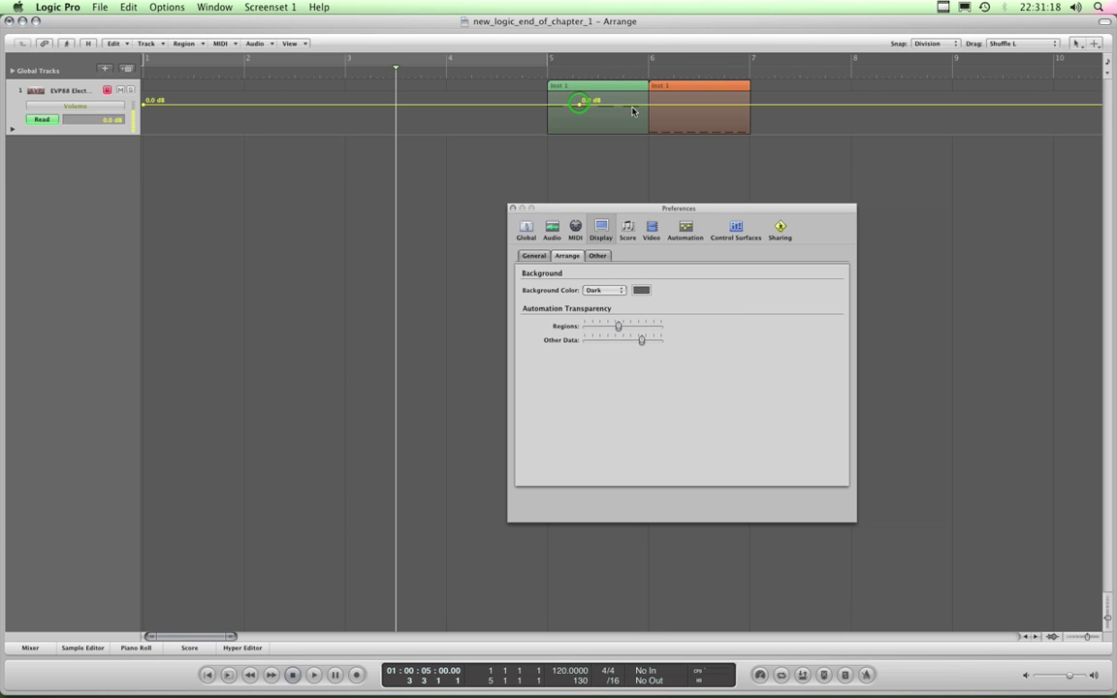
drag(632, 103, 634, 114)
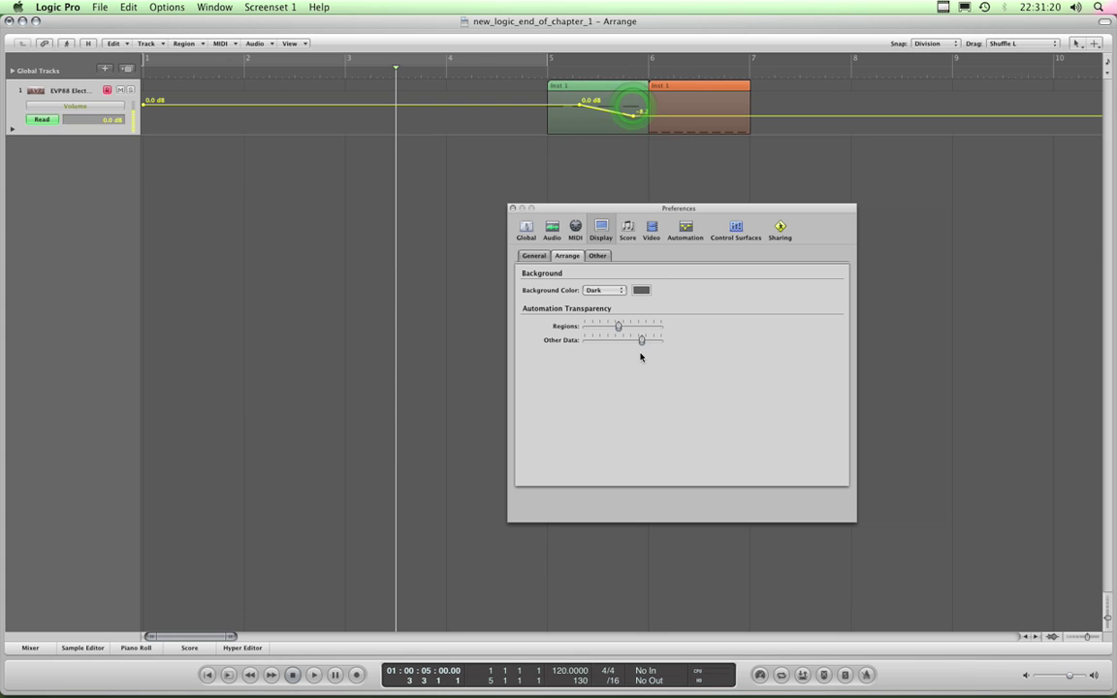
mouse_move(618, 327)
mouse_down()
mouse_move(591, 328)
mouse_move(671, 337)
mouse_move(599, 330)
mouse_move(640, 333)
mouse_move(622, 344)
mouse_up()
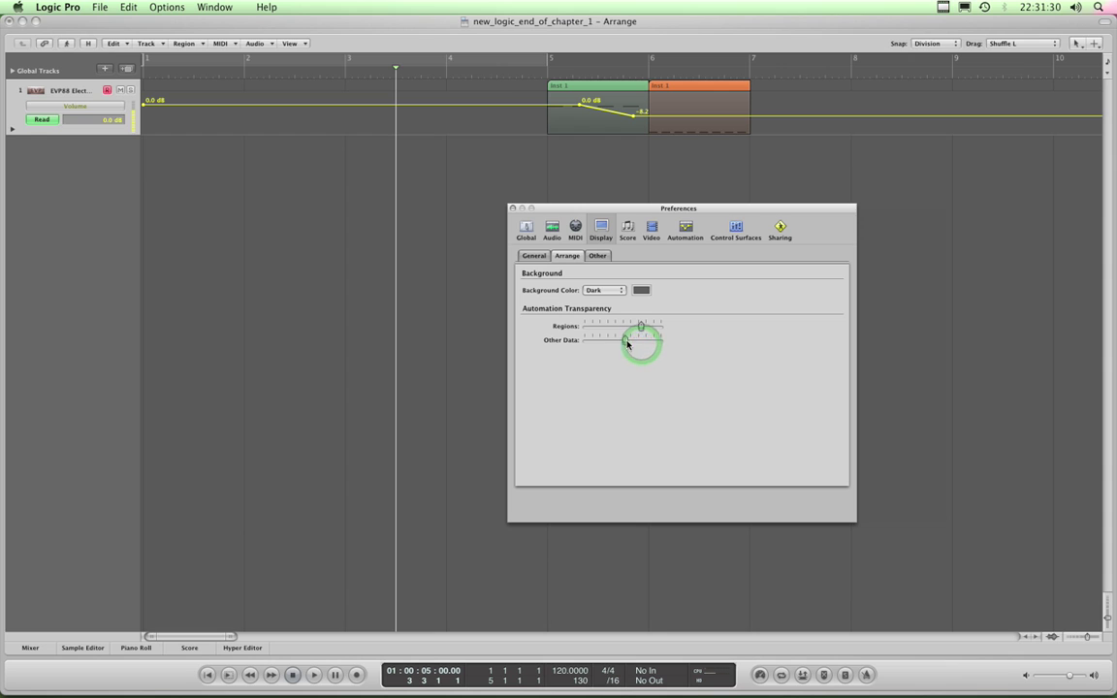
Step: Nudge the transparency again, flatten the volume line back to 0.0 dB, and hide automation
click(641, 324)
click(536, 176)
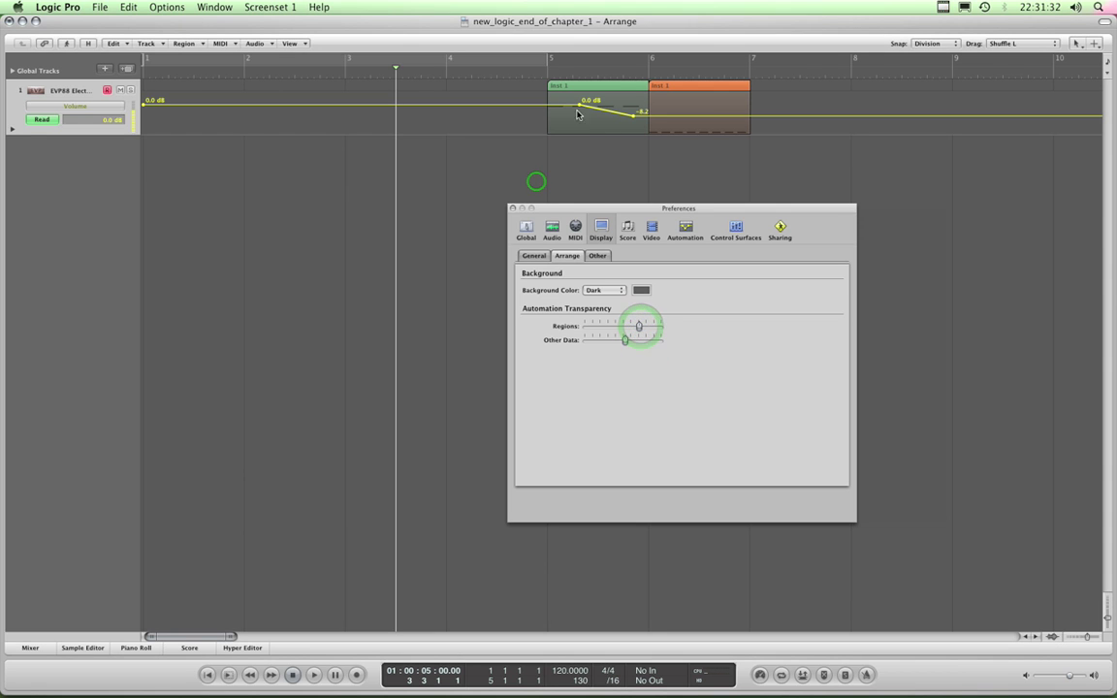
click(633, 116)
drag(633, 117, 496, 107)
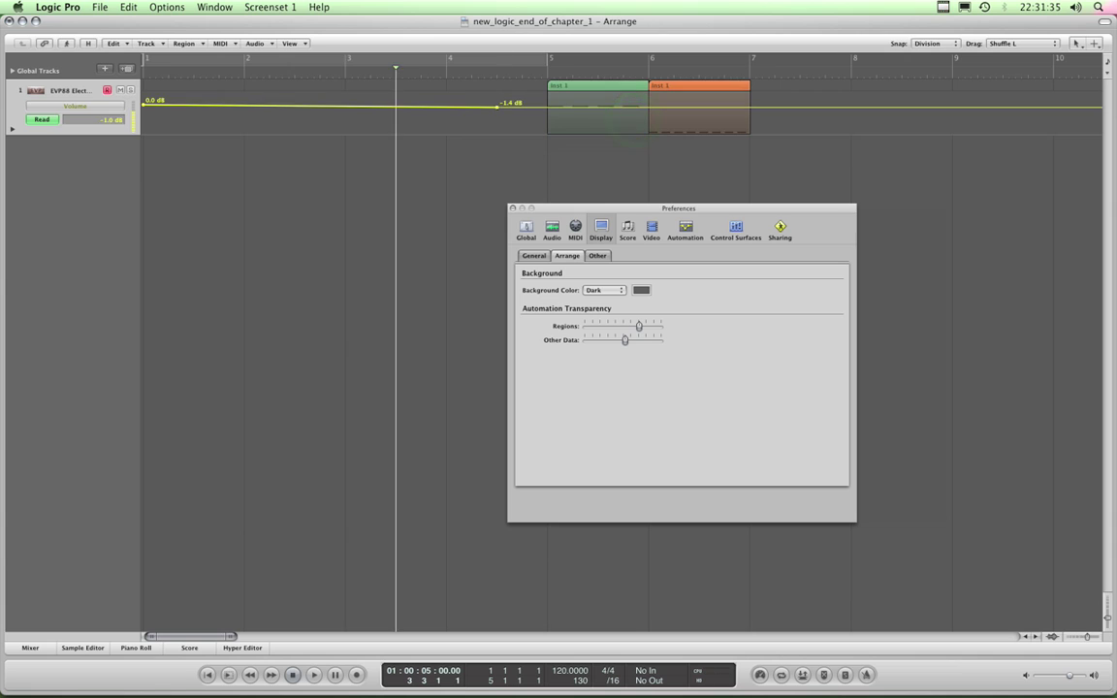
click(145, 101)
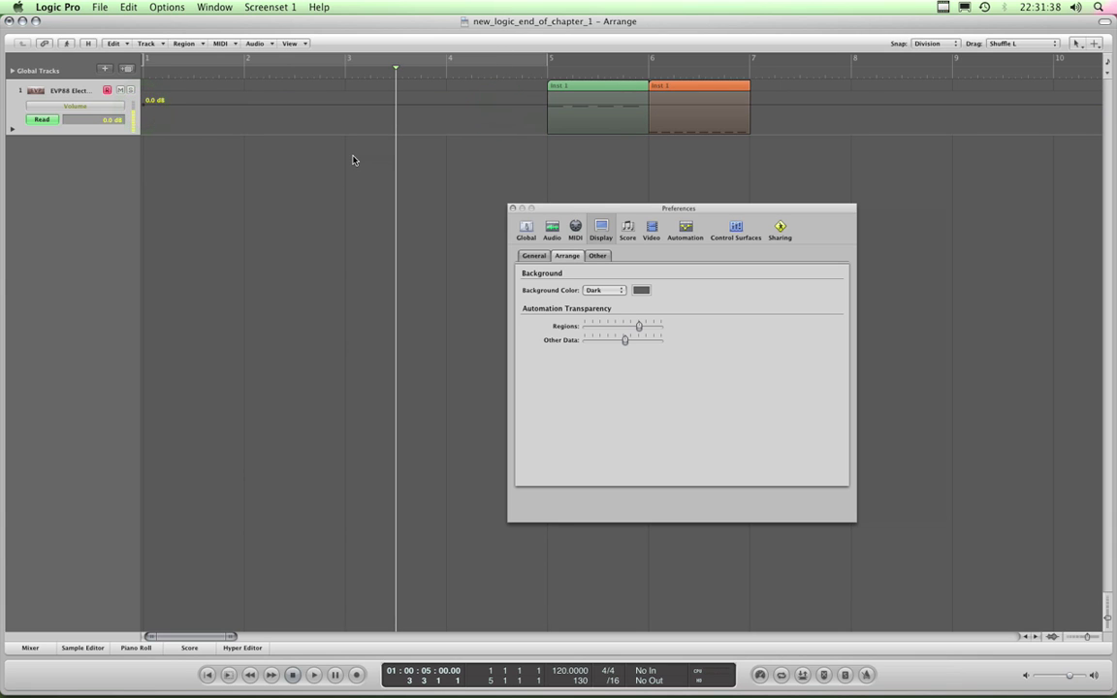
key(a)
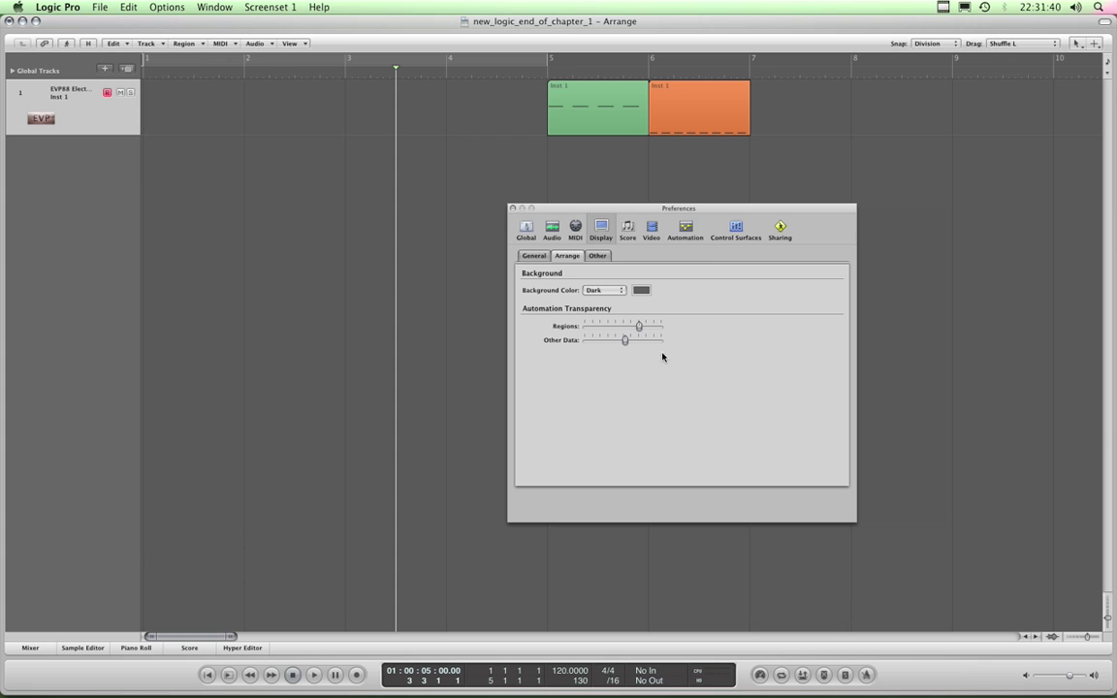
Step: View Display > Other settings, briefly open and close the Piano Roll, then return to Display > General
click(598, 258)
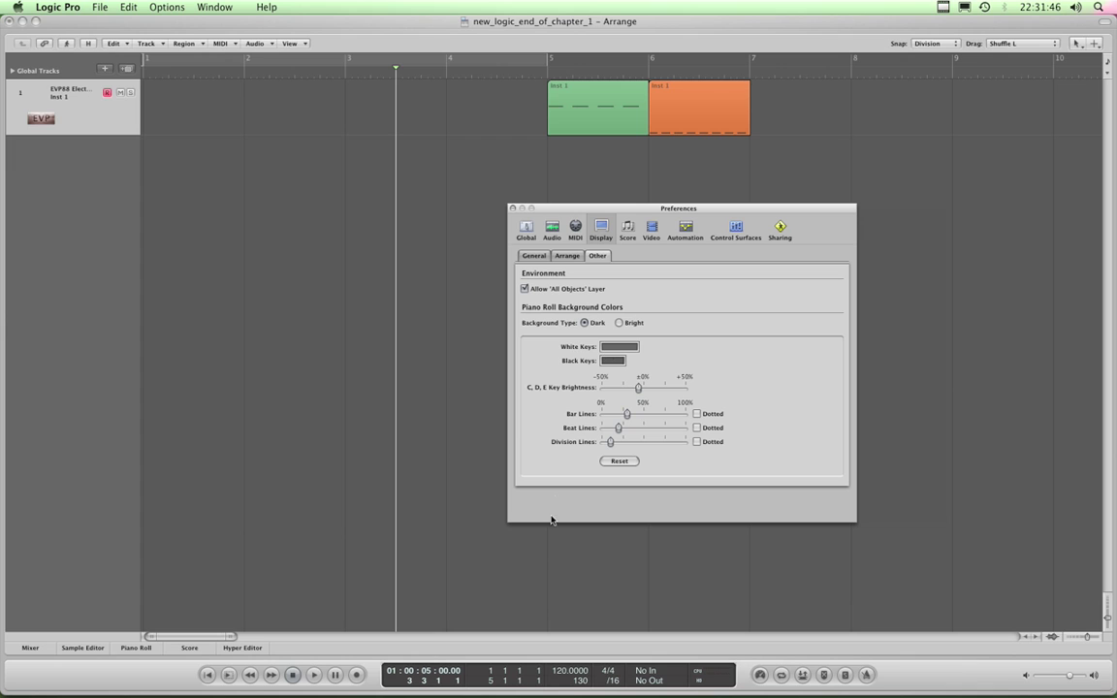
click(137, 648)
click(138, 648)
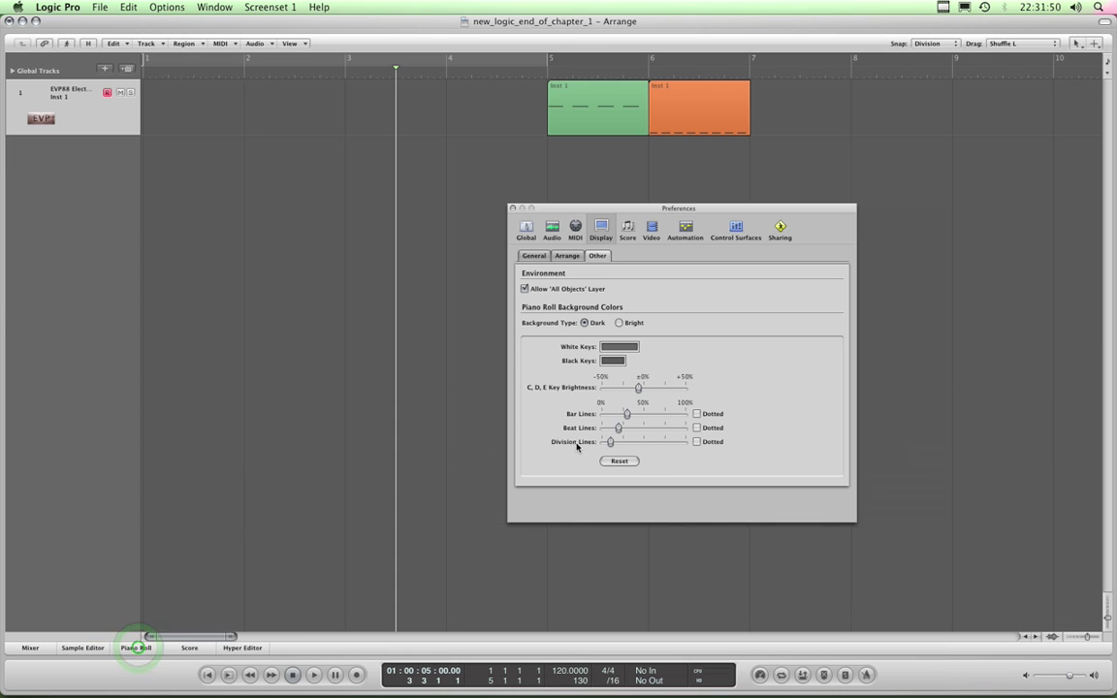
click(540, 257)
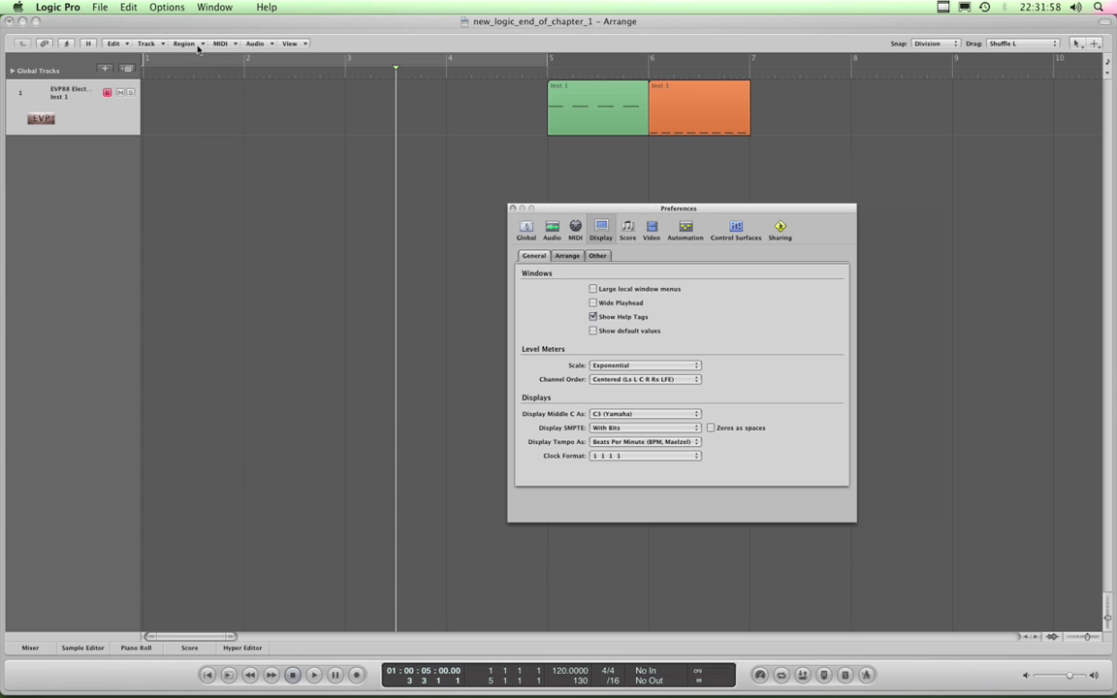
Step: Close Preferences and inspect both Arrange tool menus without changing either tool
click(513, 210)
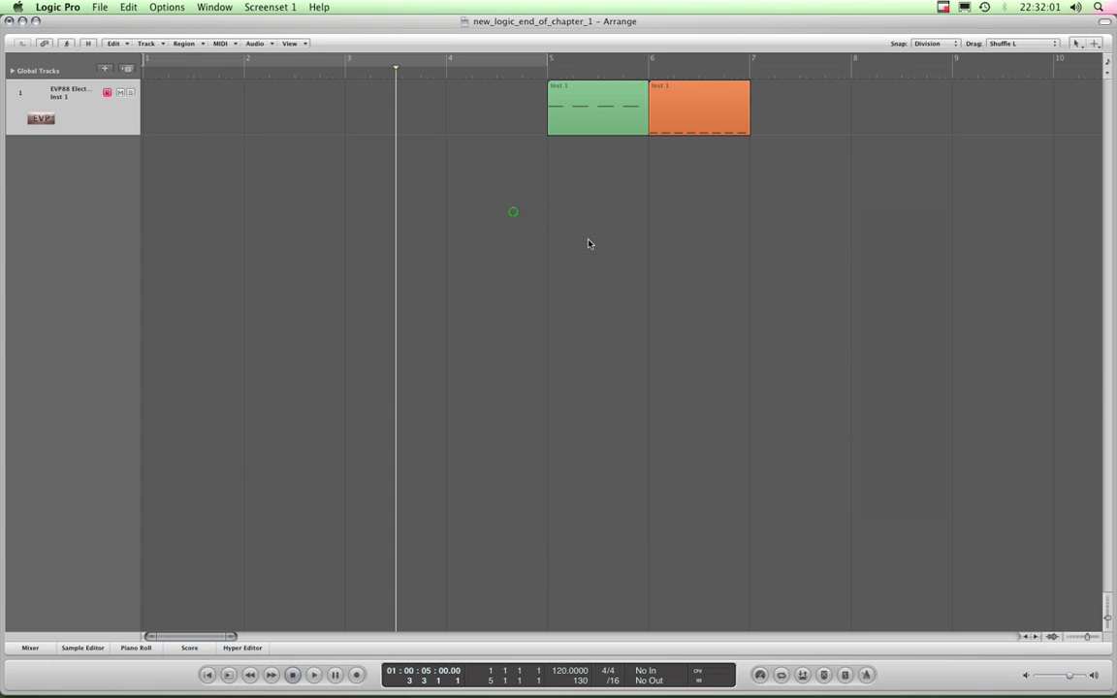
click(1079, 44)
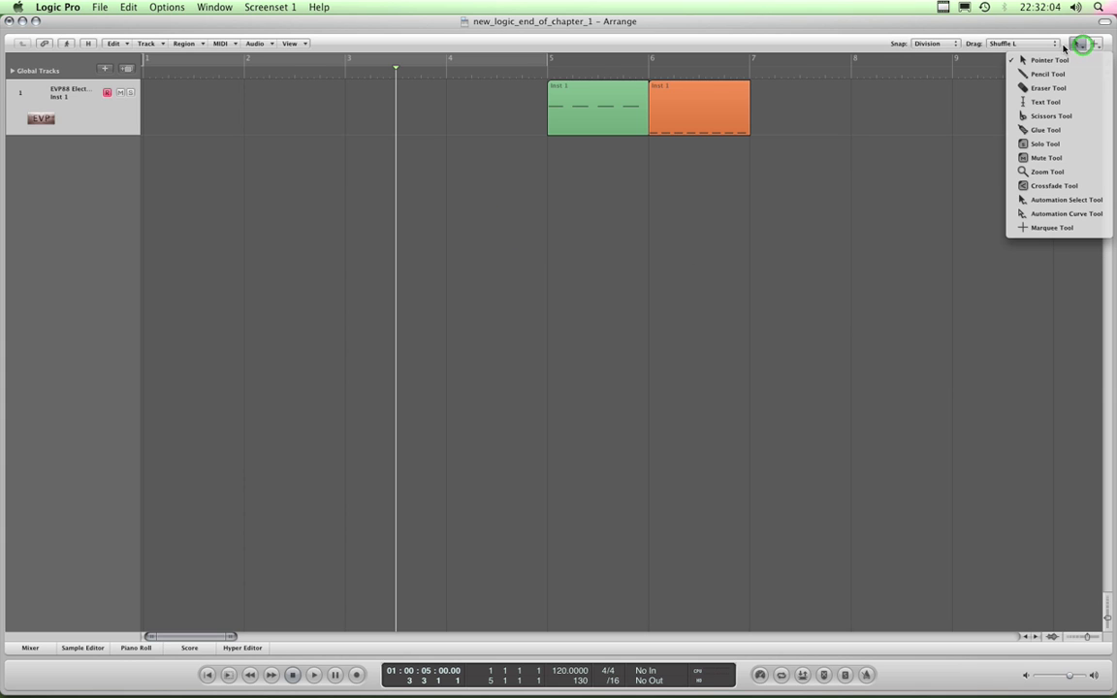
click(1096, 45)
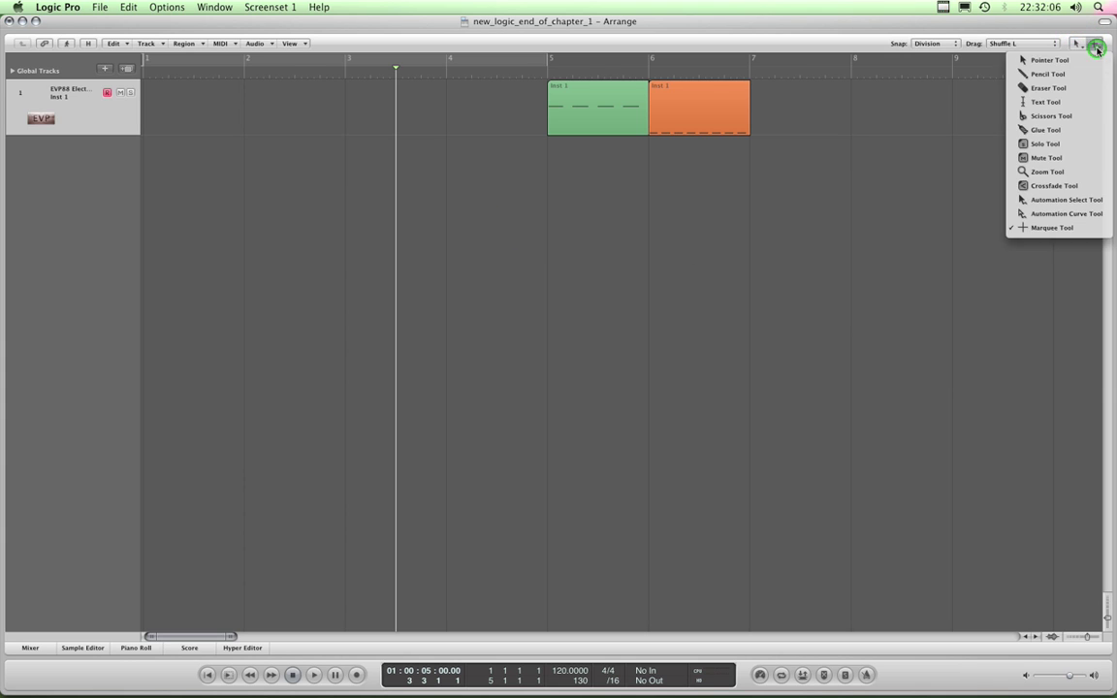
click(851, 38)
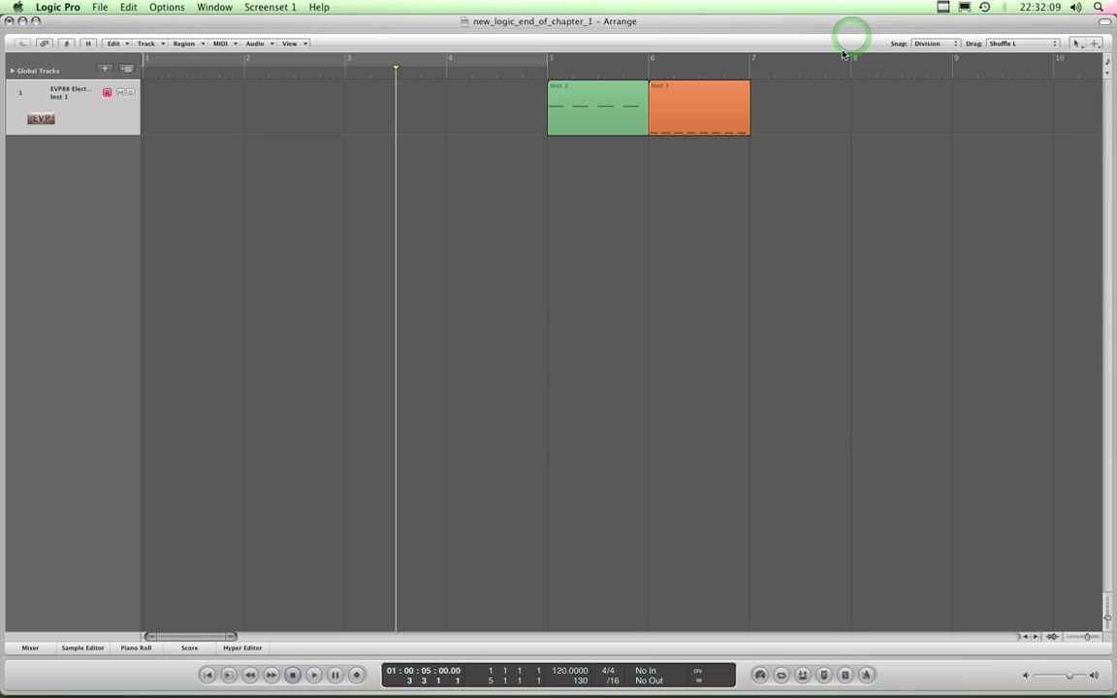